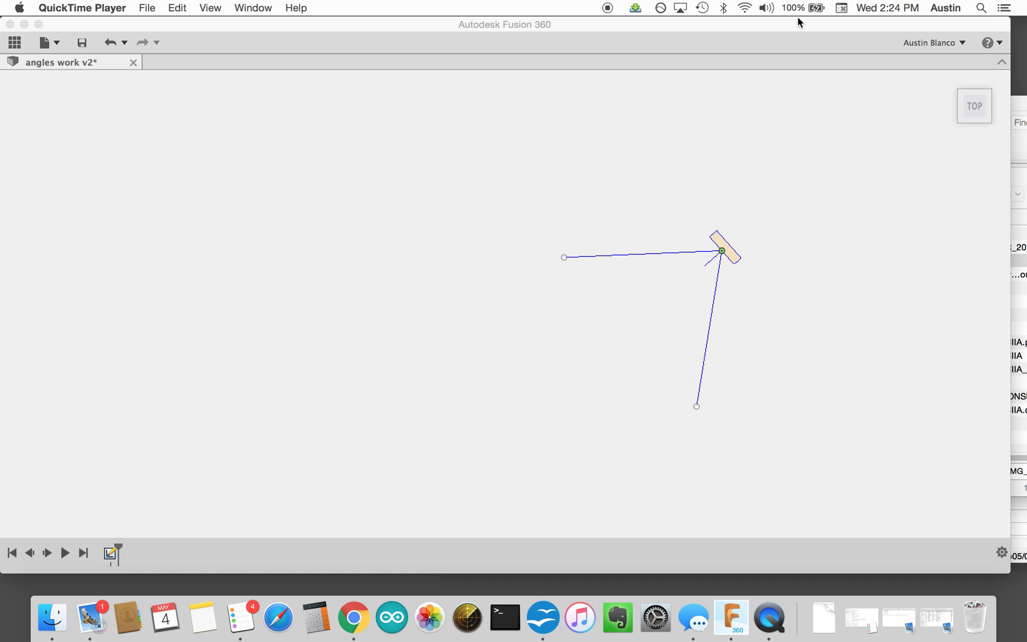
# - Drag Sketch2's endpoints so the long line lies nearly horizontal and the short line's end rises
pyautogui.click(736, 28)
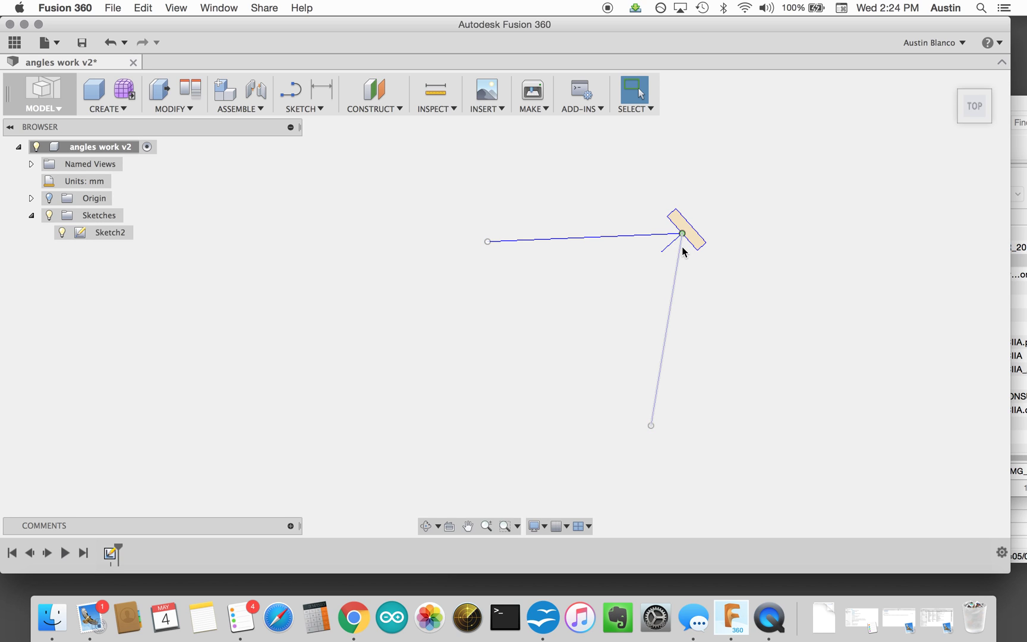
pyautogui.moveTo(662, 251); pyautogui.dragTo(661, 245)
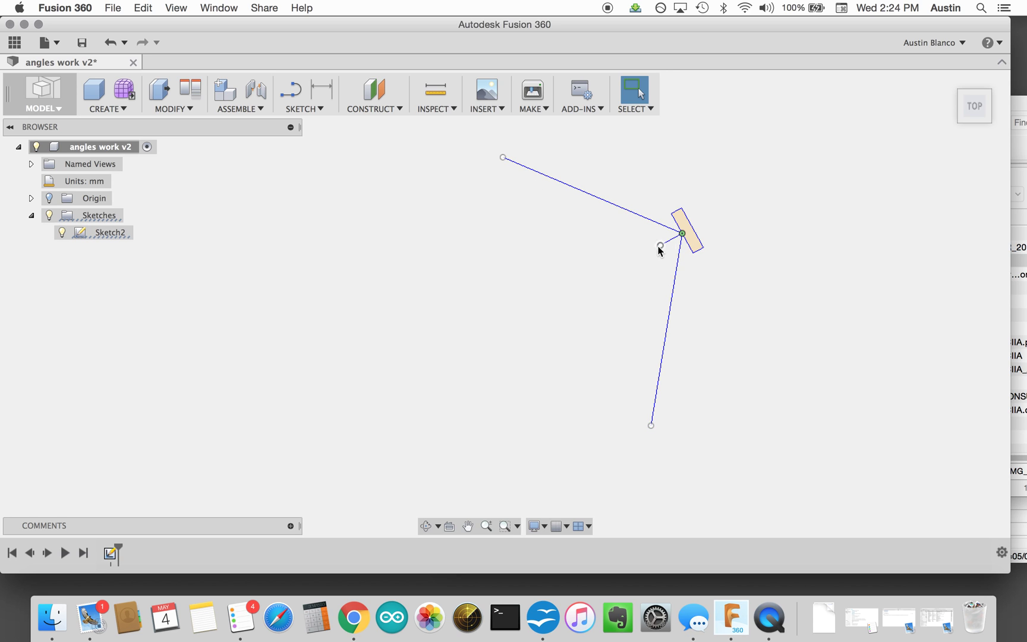
pyautogui.moveTo(660, 247); pyautogui.dragTo(640, 267)
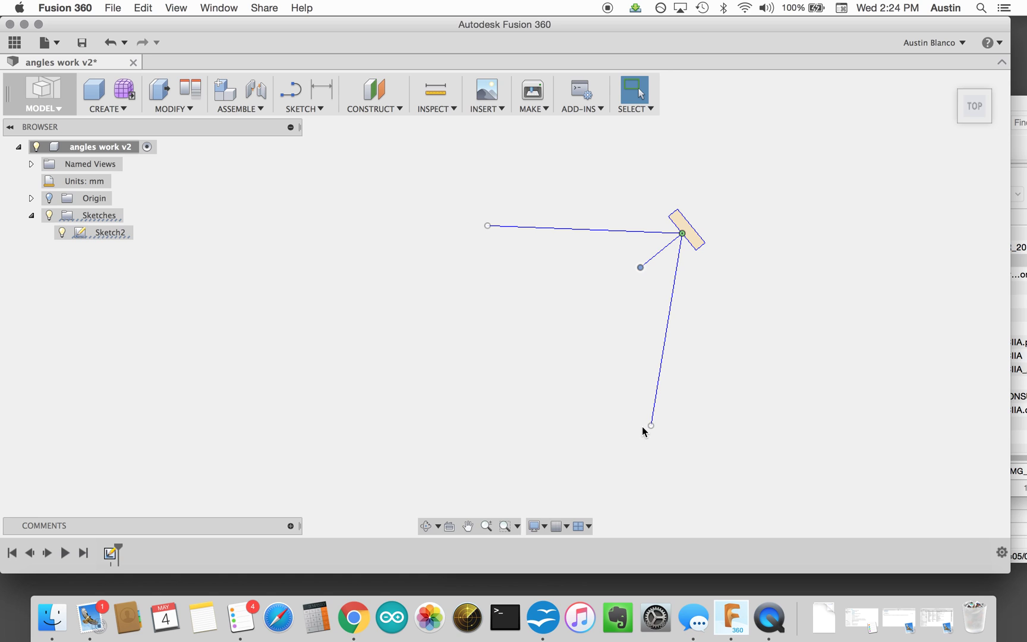
pyautogui.moveTo(651, 427); pyautogui.dragTo(634, 405)
pyautogui.moveTo(644, 266); pyautogui.dragTo(643, 239)
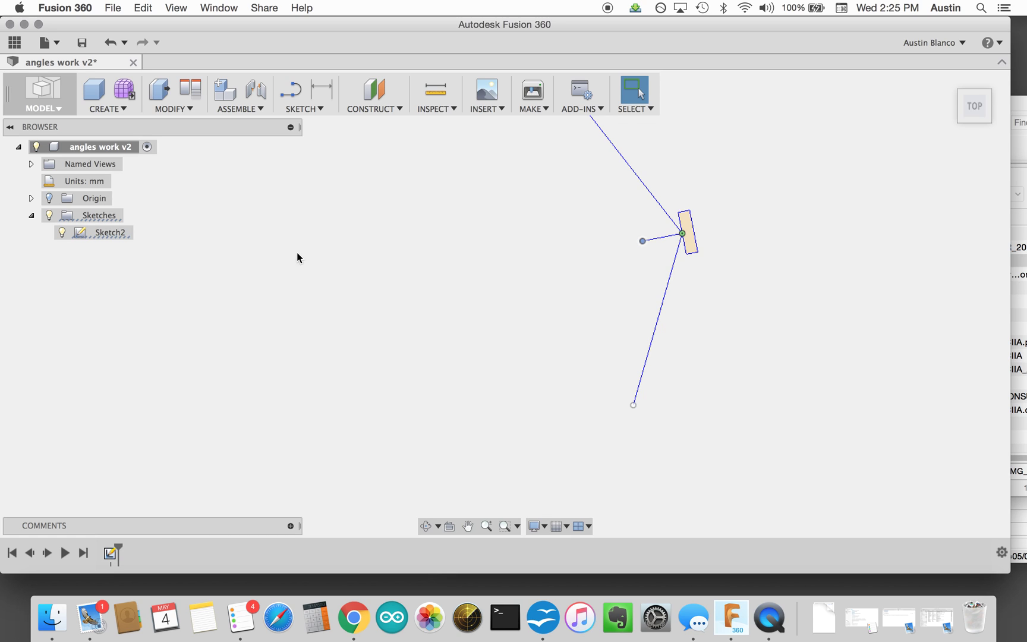
# - Edit Sketch2, drop the short line's free end below the pivot, and stop the sketch
pyautogui.click(103, 233)
pyautogui.rightClick(104, 234)
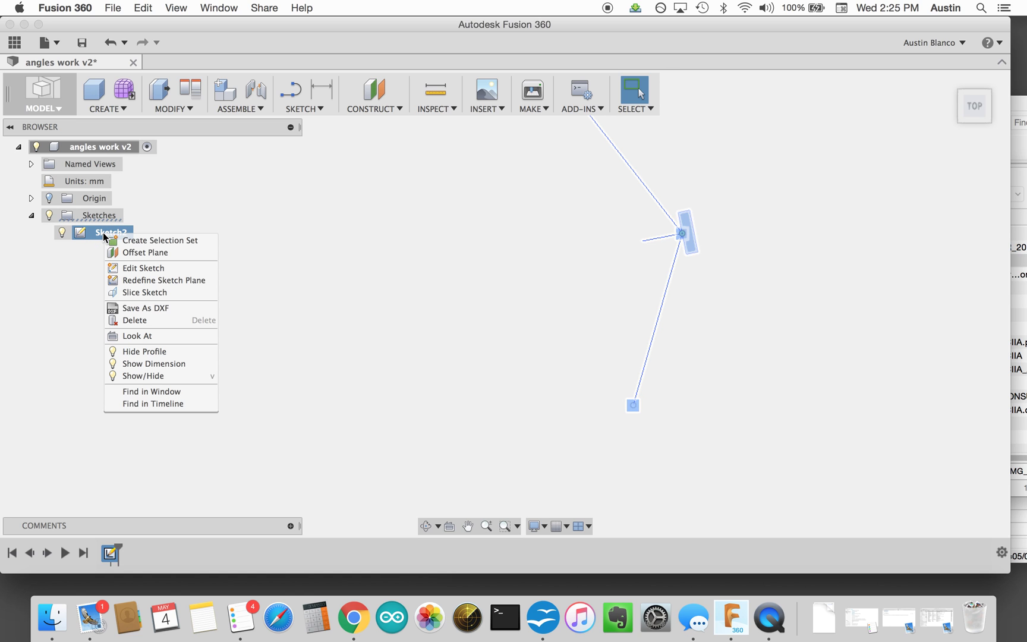
pyautogui.click(139, 267)
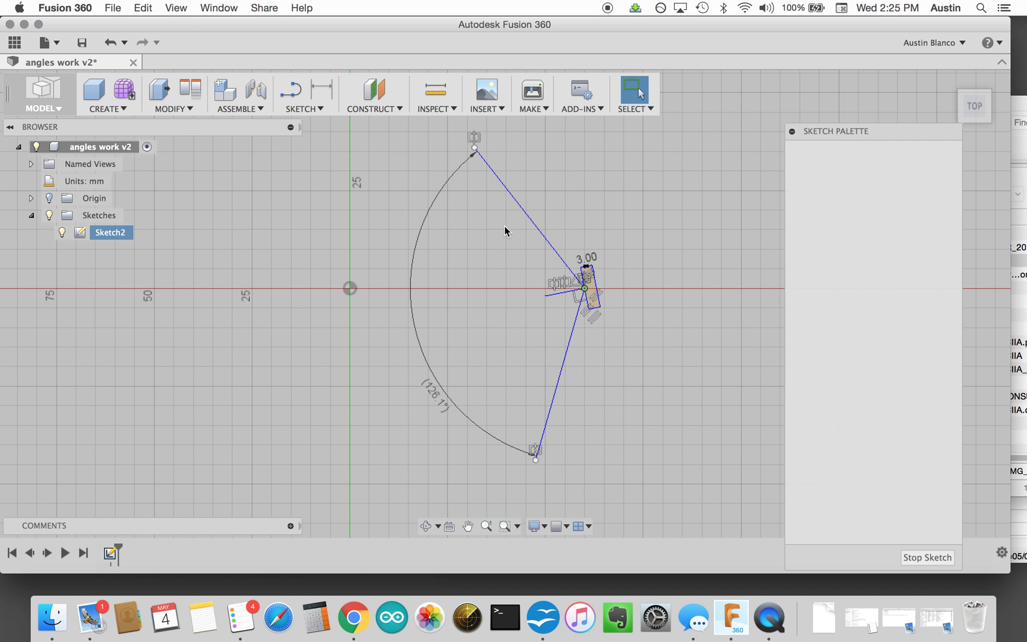
pyautogui.moveTo(546, 296)
pyautogui.mouseDown()
pyautogui.moveTo(543, 320)
pyautogui.moveTo(537, 292)
pyautogui.moveTo(541, 314)
pyautogui.mouseUp()
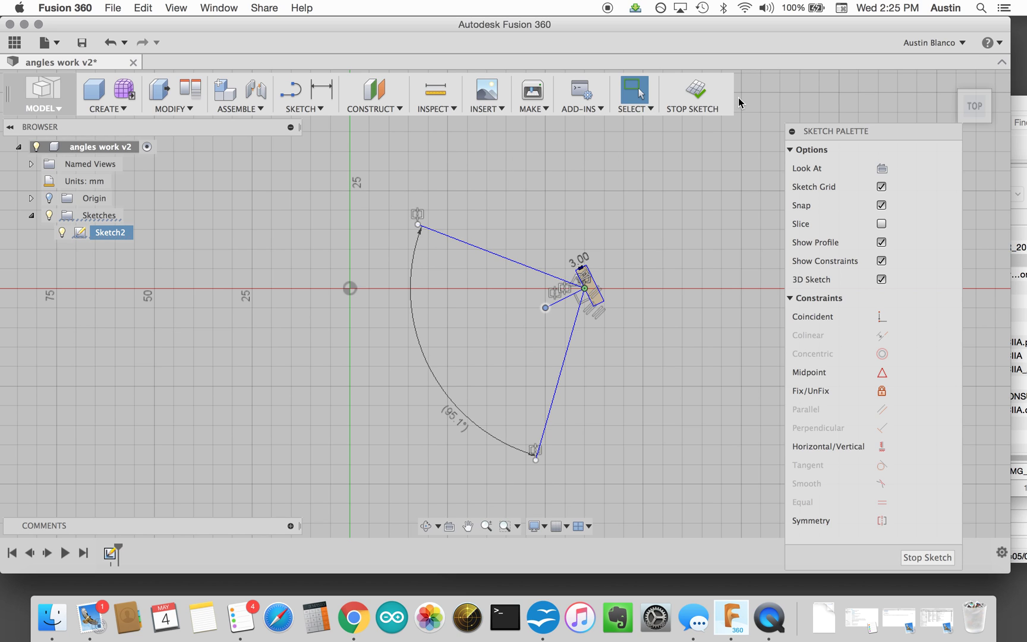
pyautogui.click(706, 97)
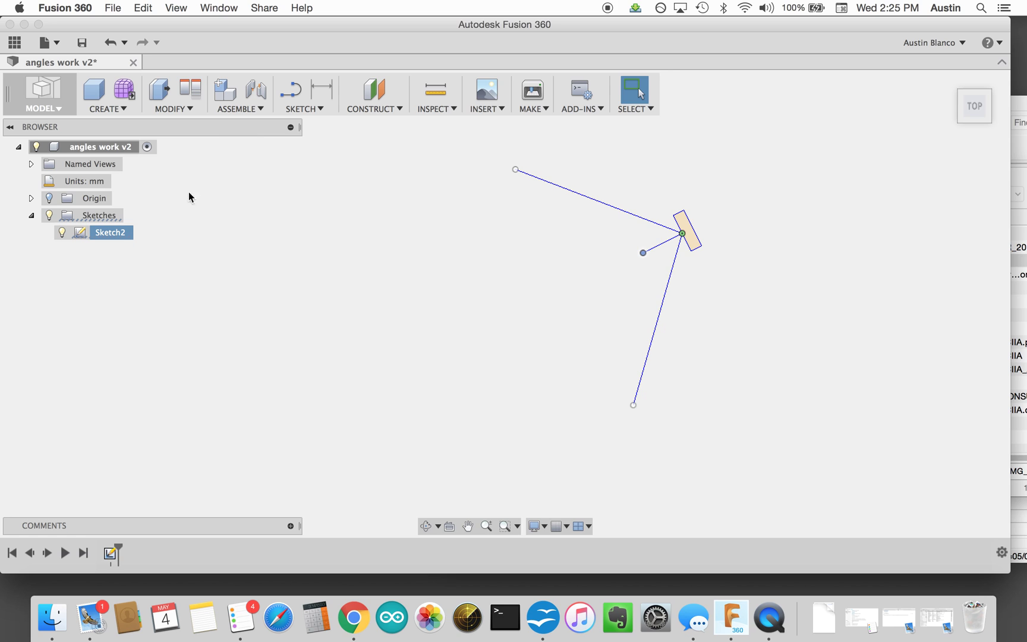
# - Hide Sketch2 and create a new Sketch3 on the chosen origin plane
pyautogui.click(308, 109)
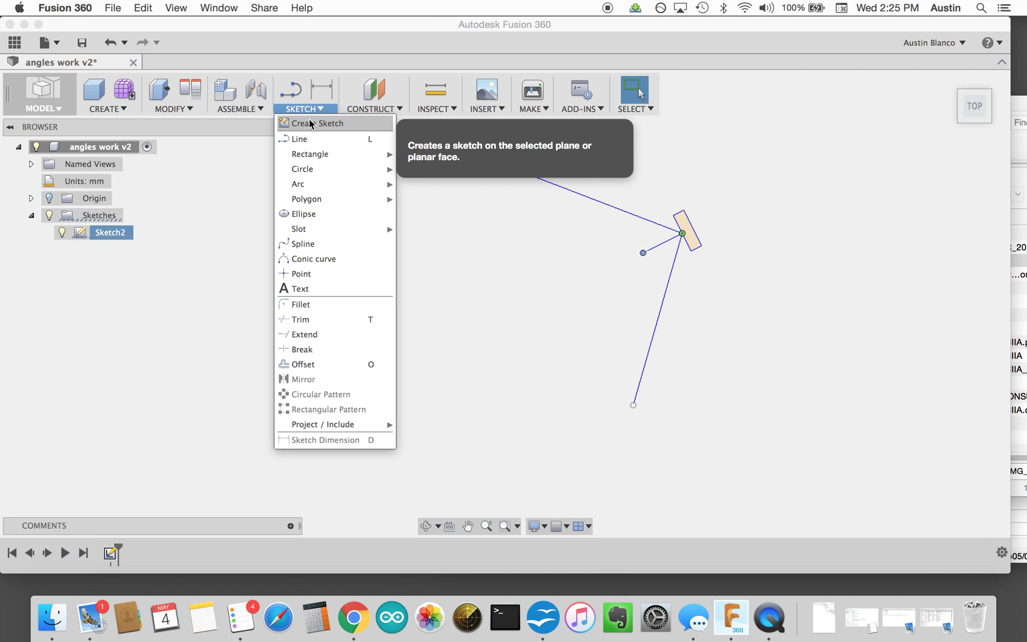
pyautogui.click(309, 123)
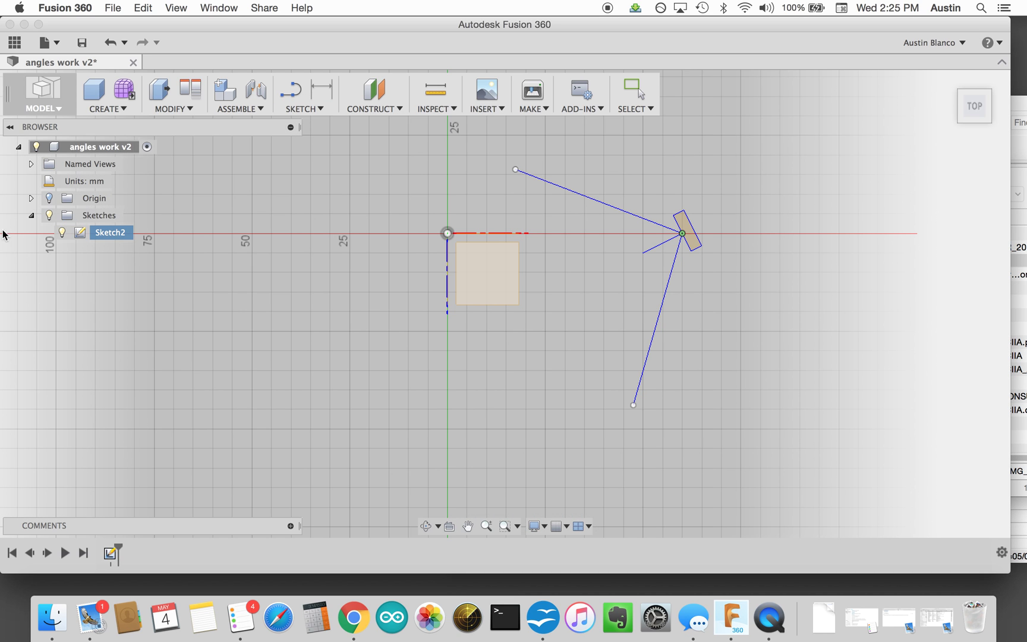
pyautogui.click(62, 233)
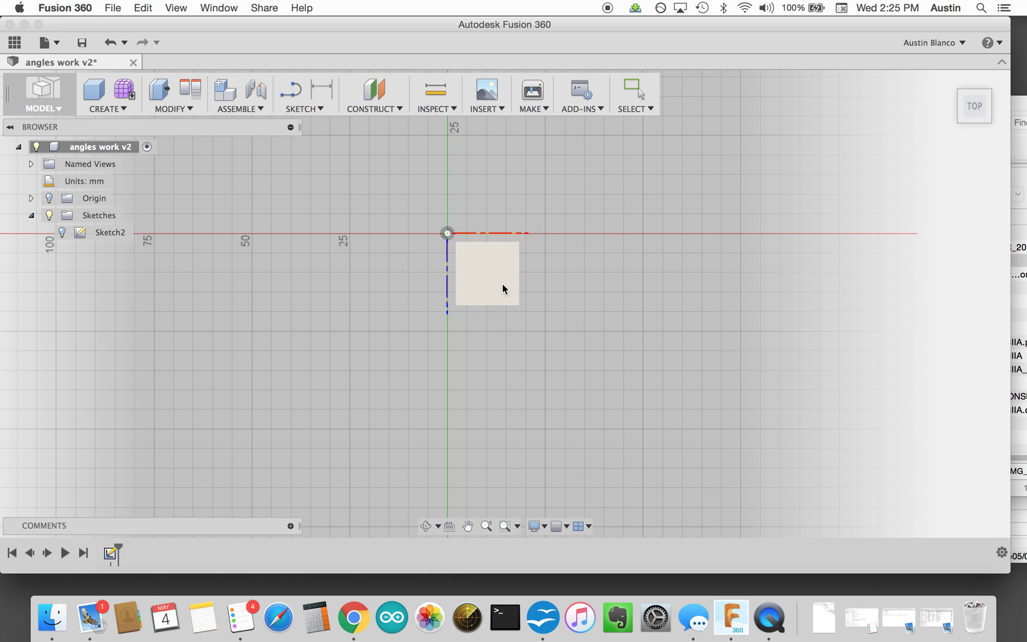
pyautogui.click(290, 90)
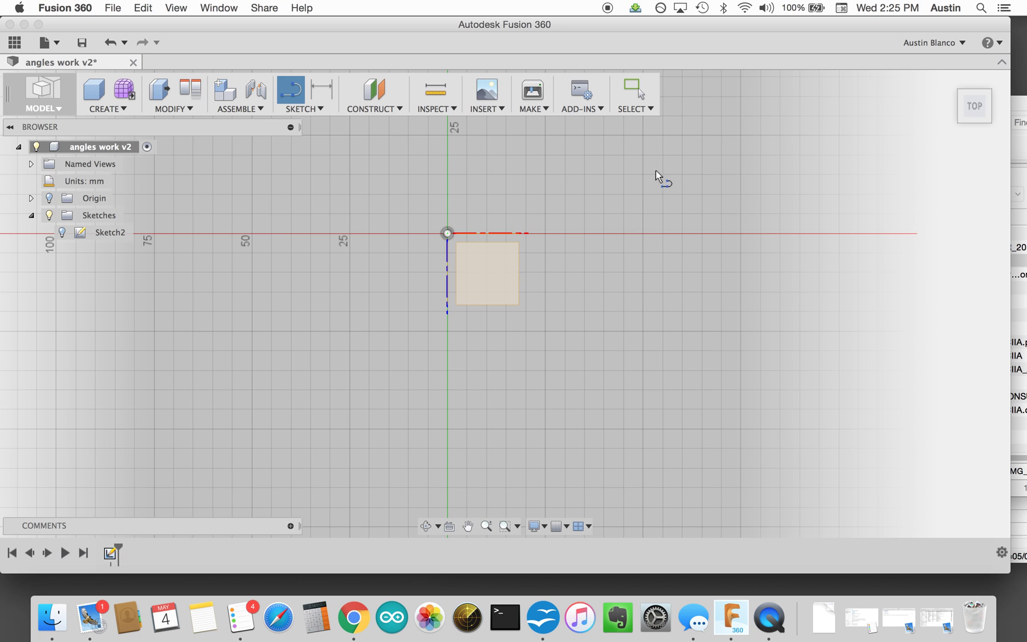
pyautogui.click(640, 234)
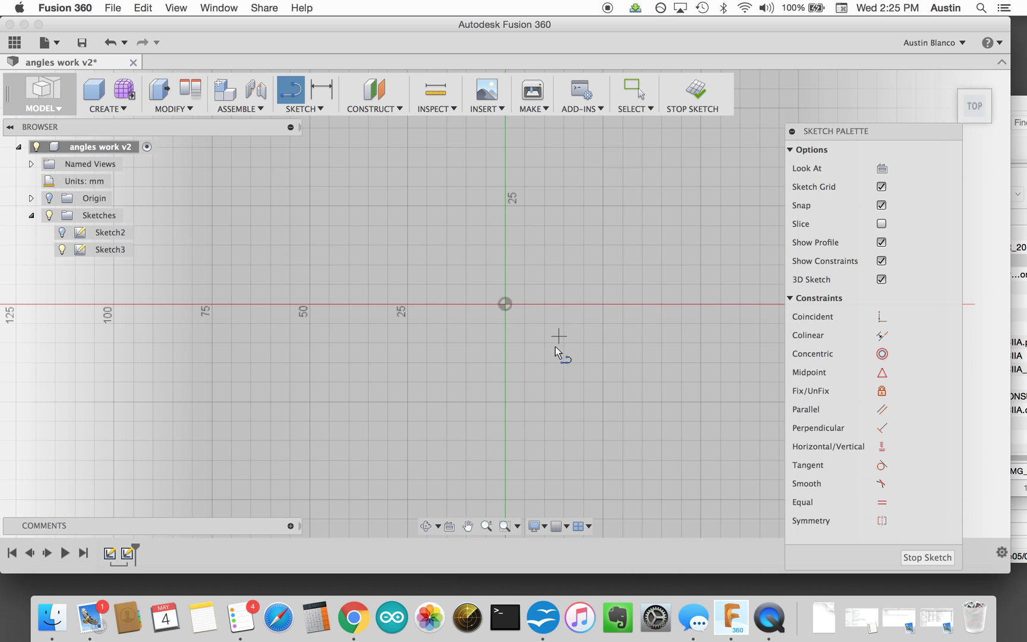
# - Draw one diagonal line rising to the upper right, crossing the horizontal axis right of the origin
pyautogui.click(545, 343)
pyautogui.click(614, 257)
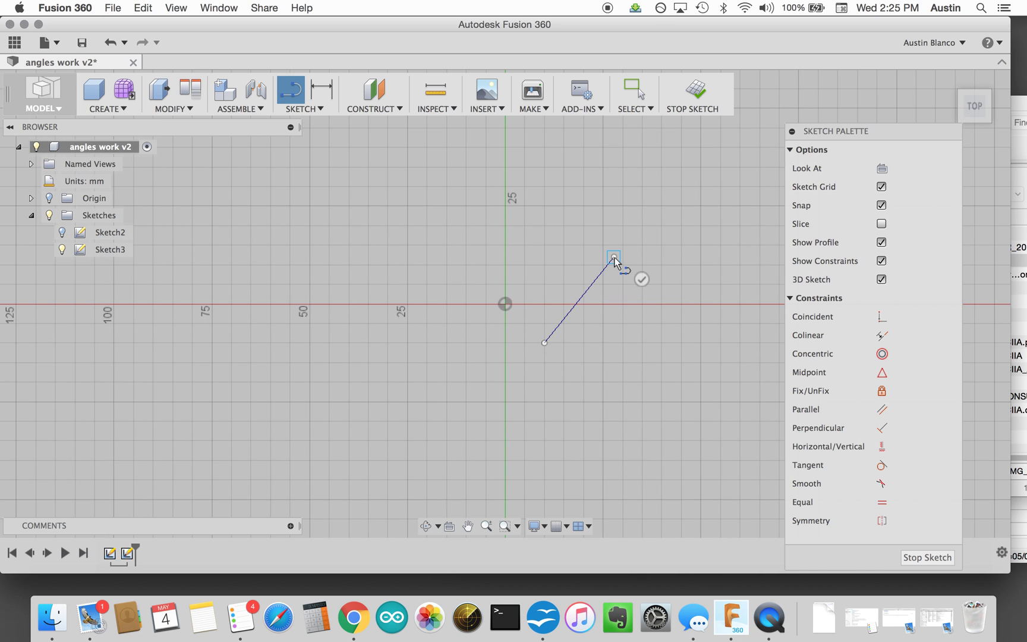
pyautogui.click(641, 277)
# - Place a sketch point at the diagonal line's midpoint and extend the line's lower end downward
pyautogui.click(299, 113)
pyautogui.click(327, 274)
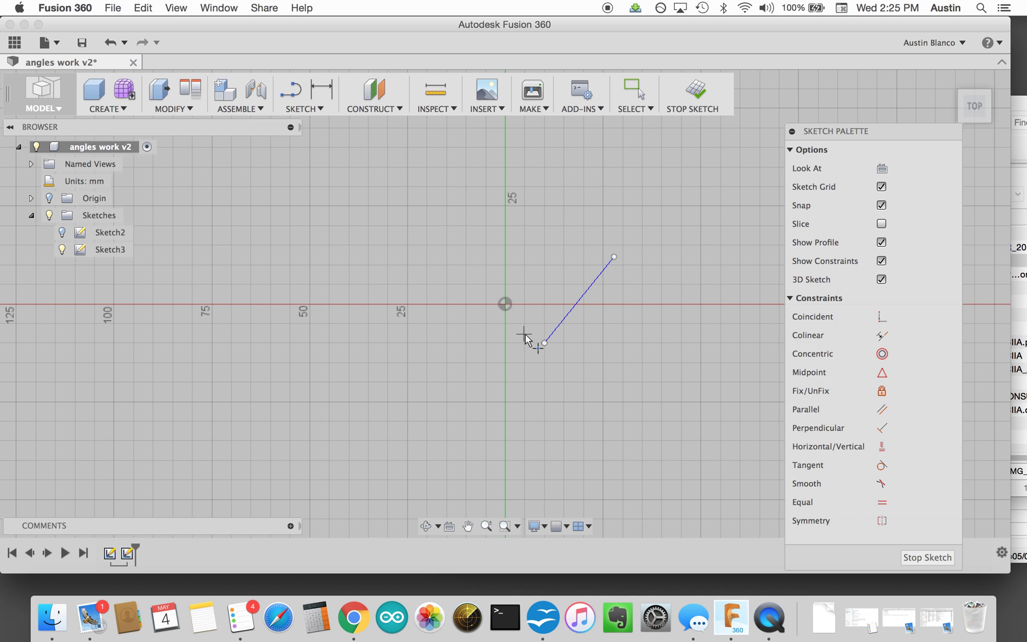
pyautogui.scroll(3, 577, 333)
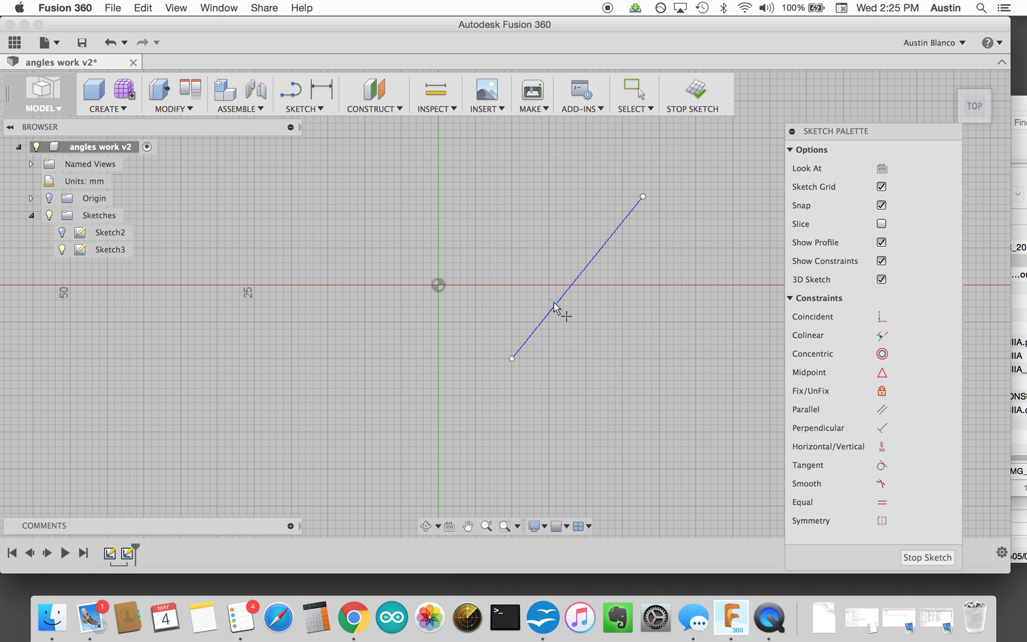
pyautogui.click(577, 278)
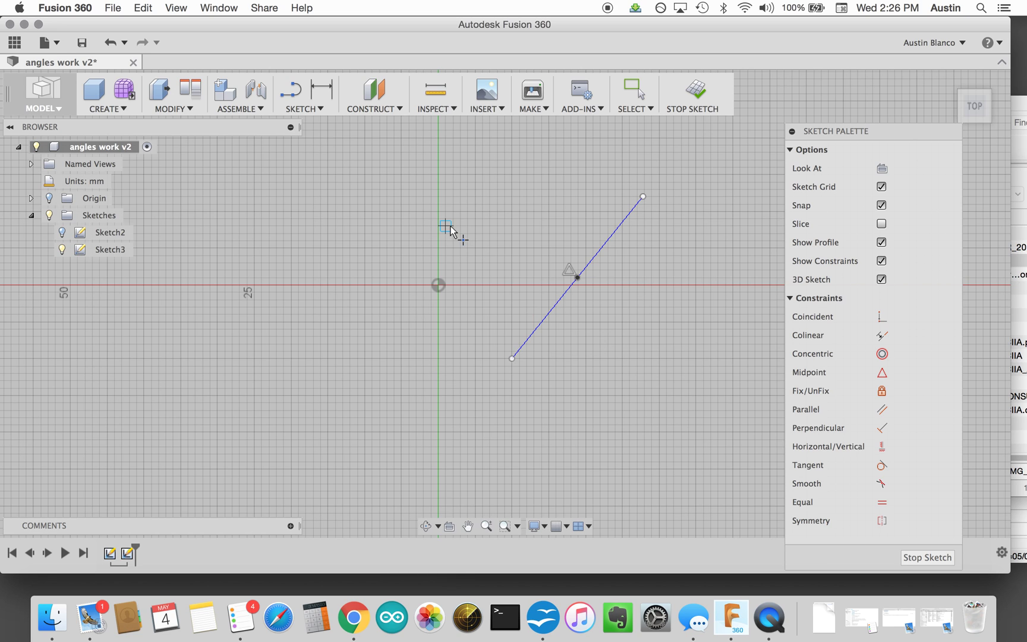
pyautogui.press('Escape')
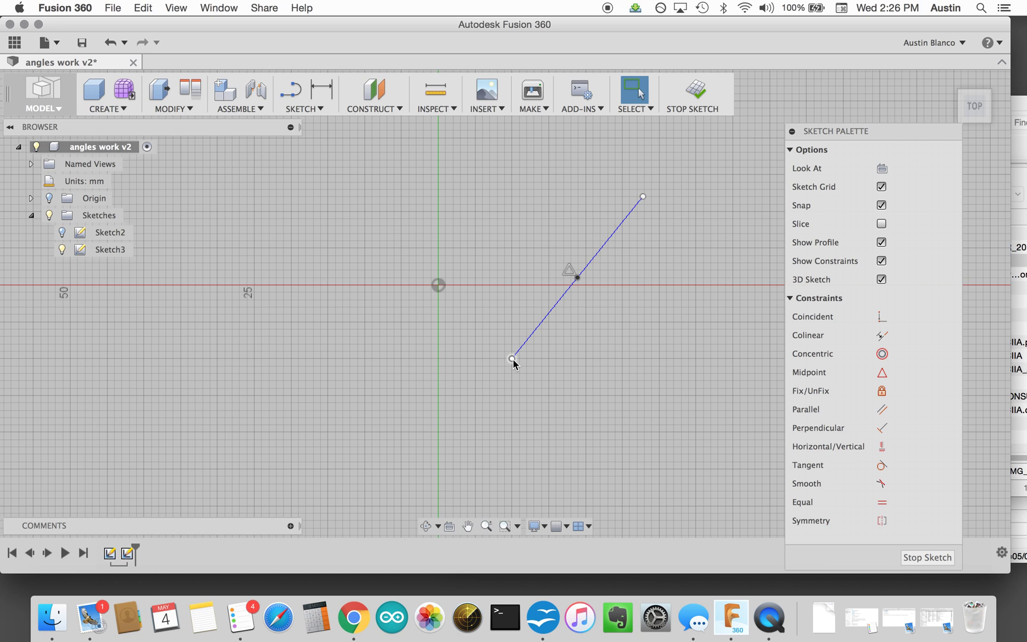
pyautogui.moveTo(512, 360)
pyautogui.mouseDown()
pyautogui.moveTo(541, 369)
pyautogui.moveTo(509, 346)
pyautogui.moveTo(552, 346)
pyautogui.moveTo(542, 387)
pyautogui.moveTo(544, 353)
pyautogui.moveTo(518, 346)
pyautogui.moveTo(512, 374)
pyautogui.mouseUp()
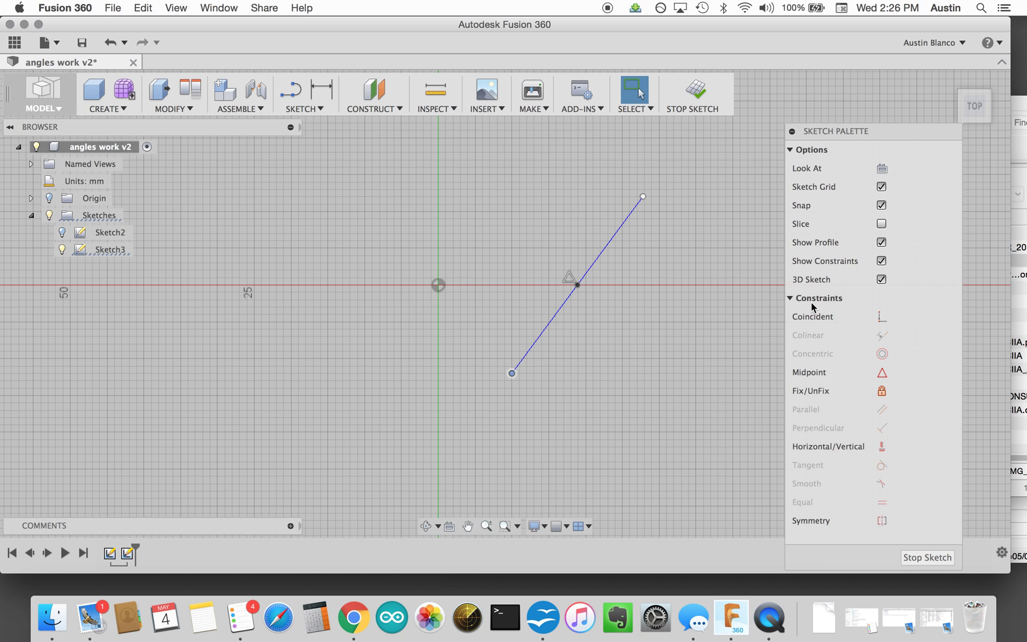
# - Try fixing and unfixing the line's lower end, then nudge that end down slightly
pyautogui.click(882, 391)
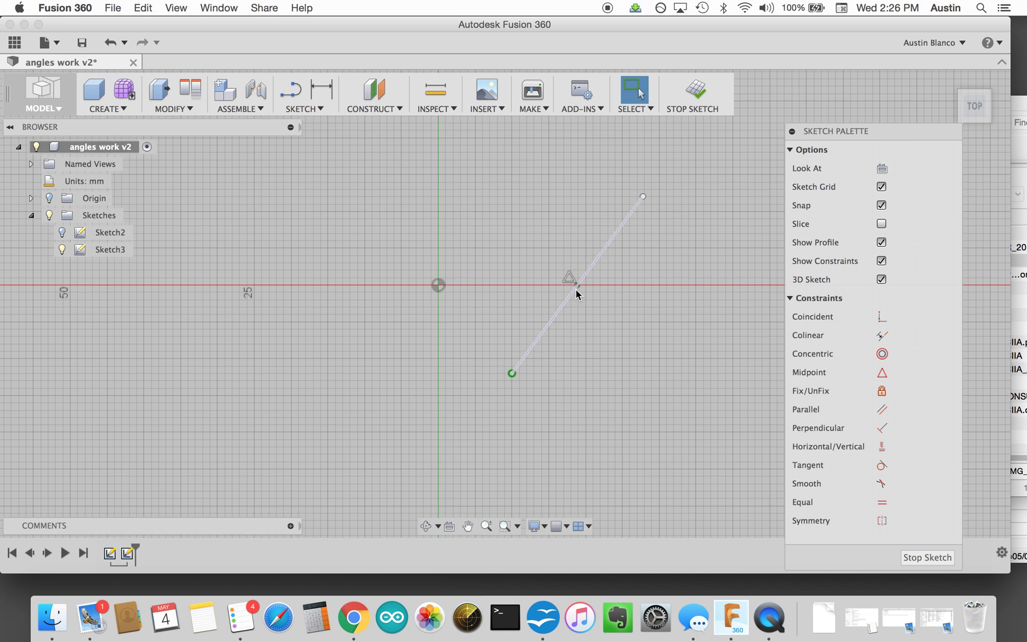
pyautogui.click(514, 376)
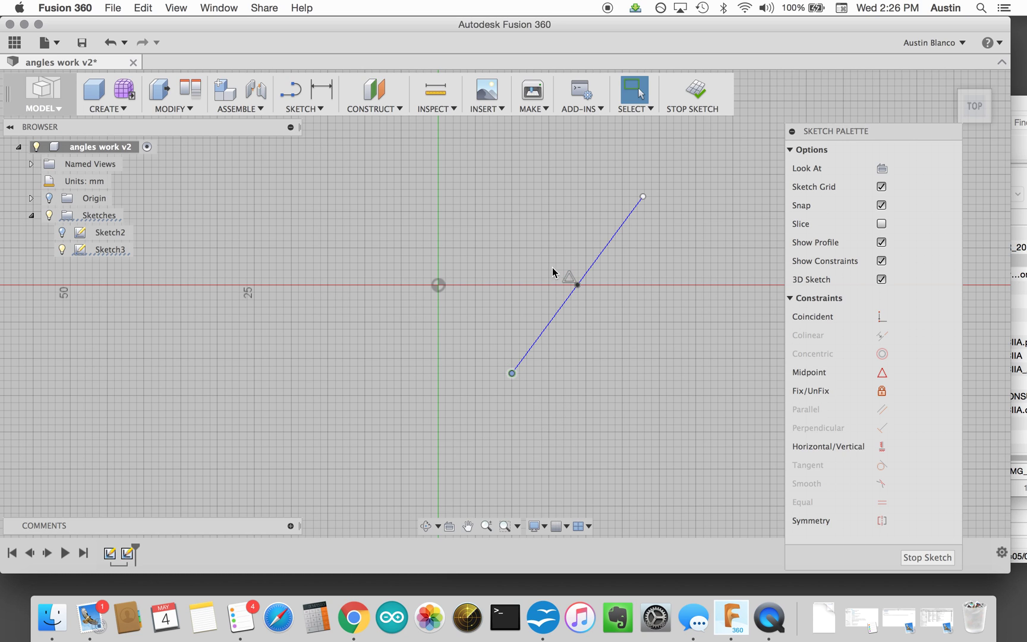
pyautogui.click(884, 392)
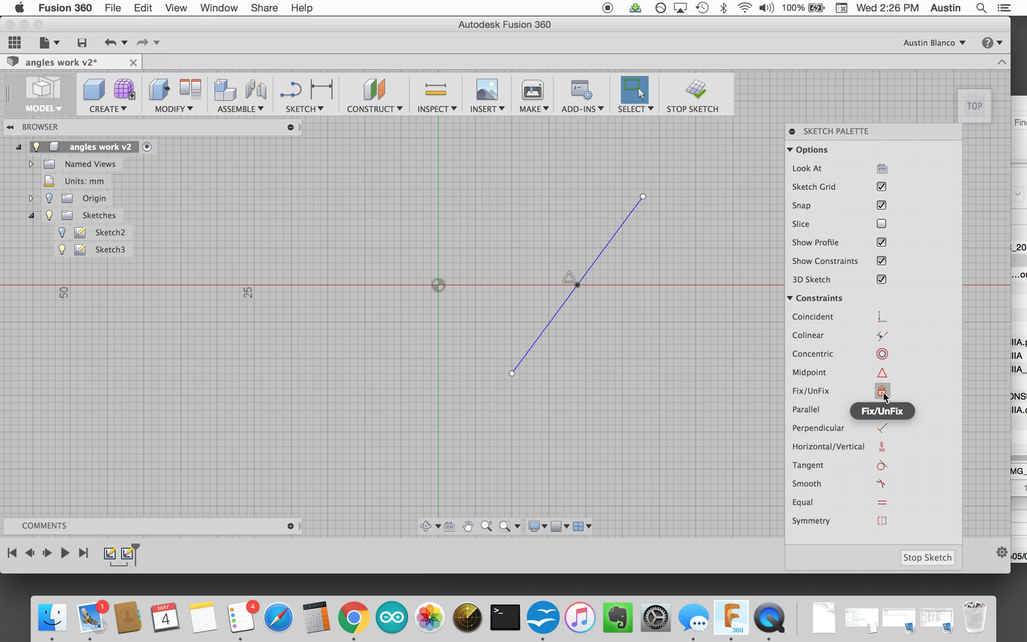
pyautogui.click(577, 286)
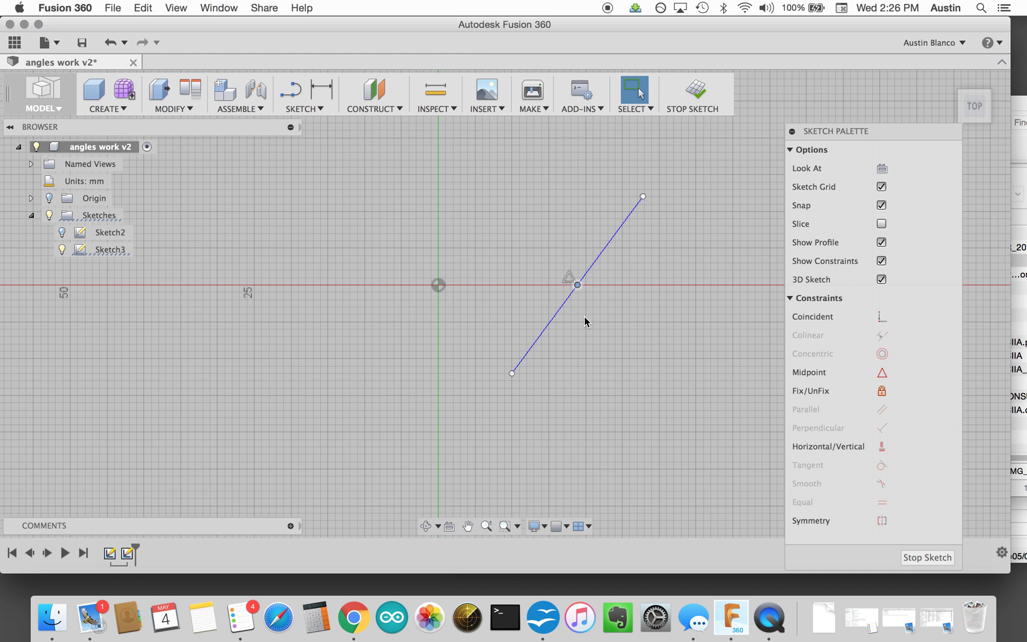
pyautogui.click(605, 378)
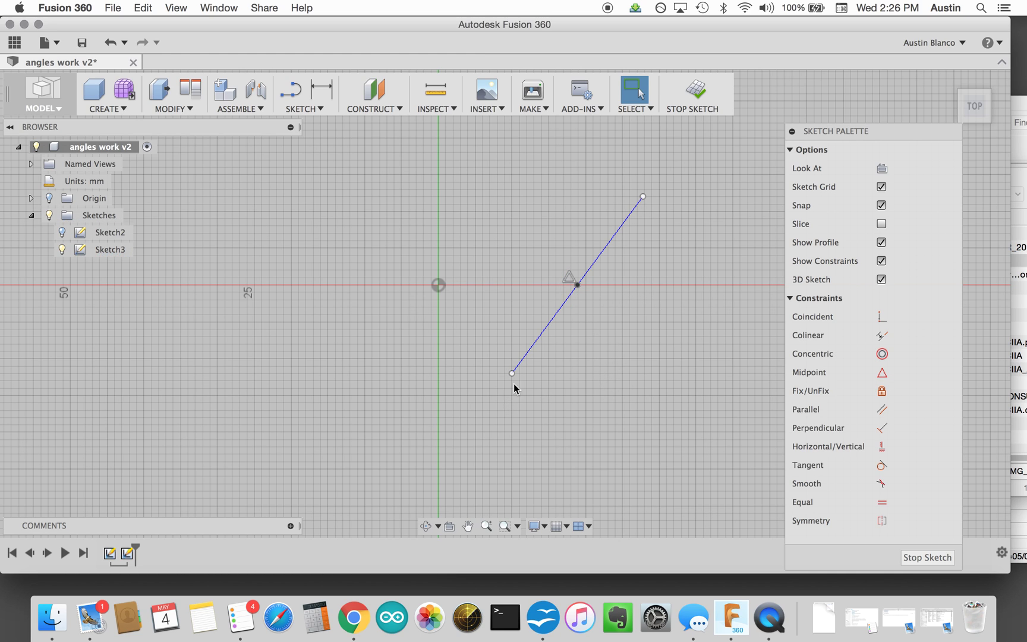
pyautogui.moveTo(511, 378)
pyautogui.mouseDown()
pyautogui.moveTo(526, 391)
pyautogui.moveTo(522, 375)
pyautogui.mouseUp()
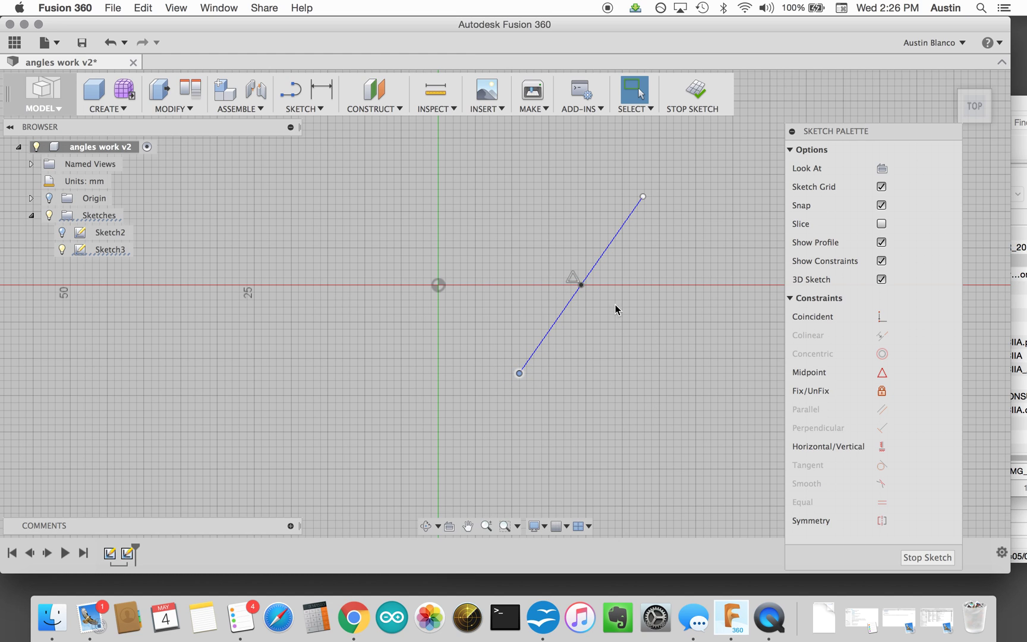
# - Fix the midpoint and pivot the line about it to a steeper angle
pyautogui.click(582, 285)
pyautogui.click(883, 391)
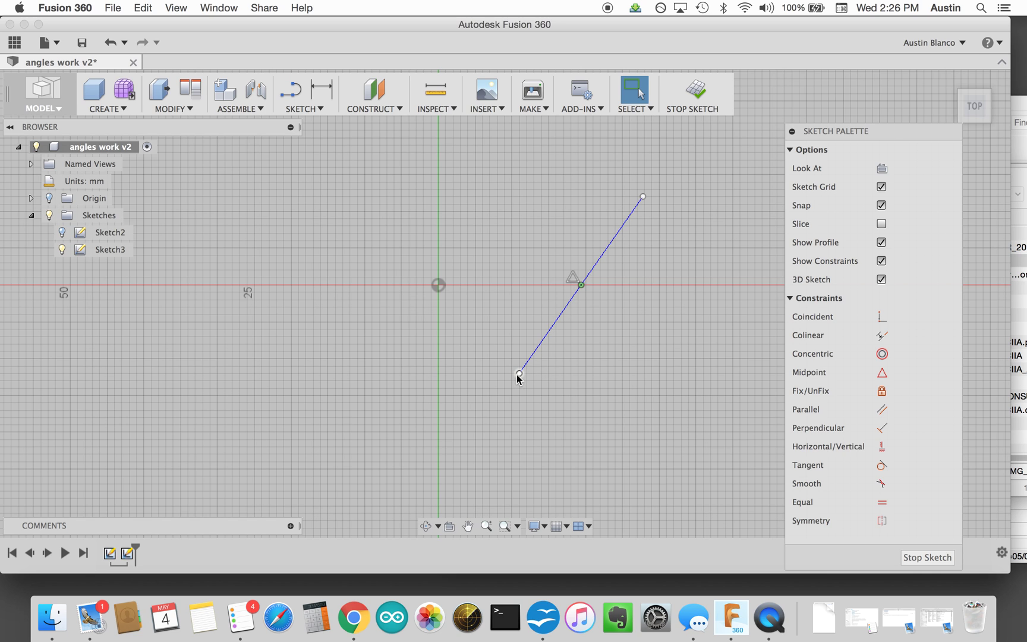
pyautogui.moveTo(520, 374)
pyautogui.mouseDown()
pyautogui.moveTo(597, 386)
pyautogui.moveTo(505, 367)
pyautogui.moveTo(522, 390)
pyautogui.moveTo(619, 379)
pyautogui.moveTo(507, 369)
pyautogui.moveTo(580, 374)
pyautogui.moveTo(527, 376)
pyautogui.moveTo(533, 391)
pyautogui.moveTo(603, 341)
pyautogui.moveTo(568, 382)
pyautogui.moveTo(541, 373)
pyautogui.mouseUp()
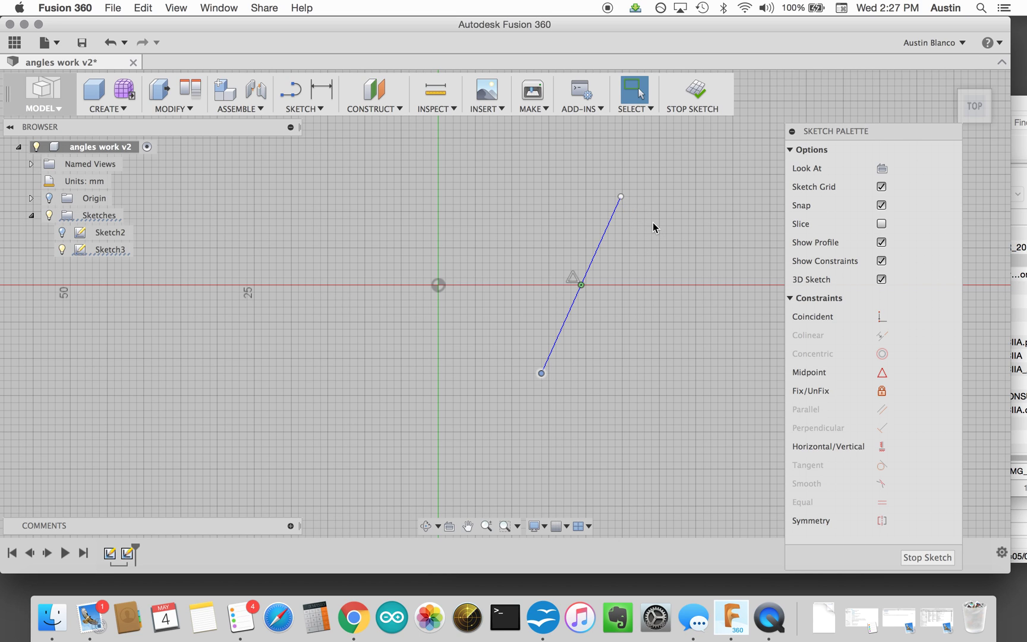
# - Draw the short top, long right and bottom edges from the line's top to close a thin rectangle
pyautogui.click(291, 89)
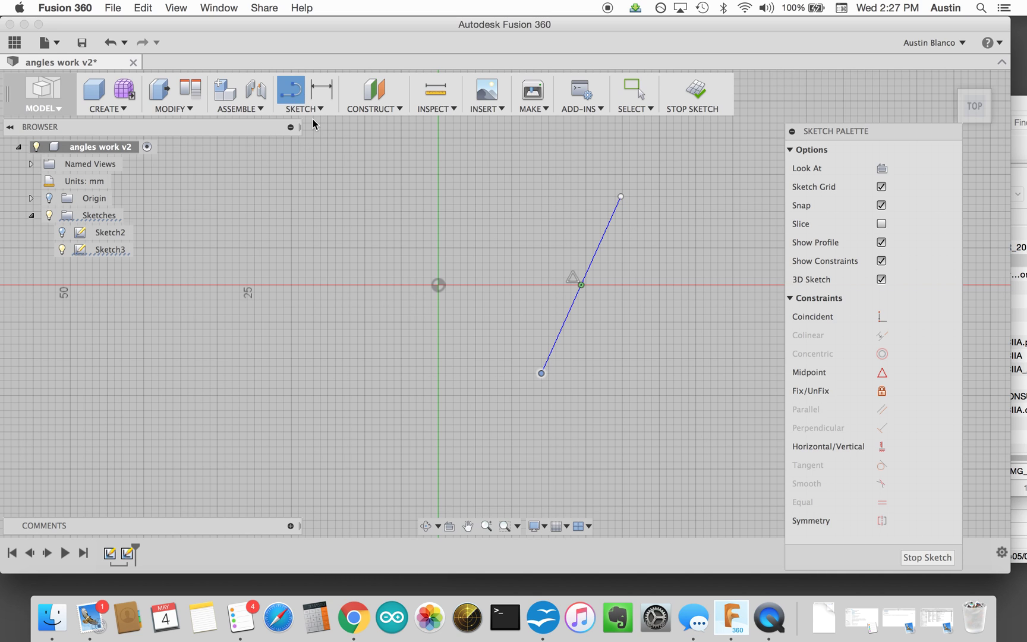
pyautogui.click(618, 197)
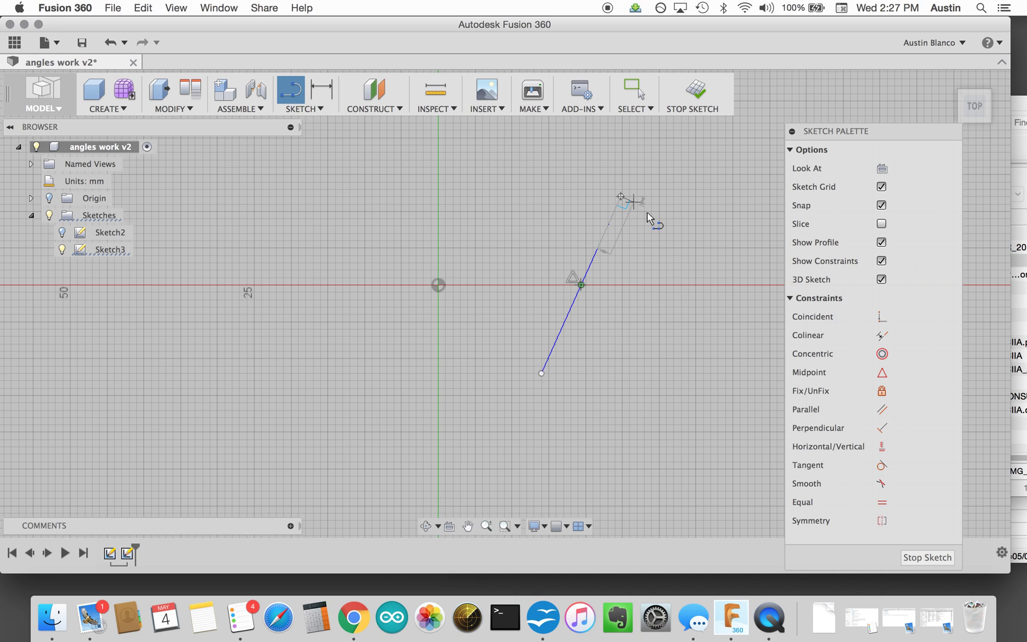
pyautogui.click(651, 210)
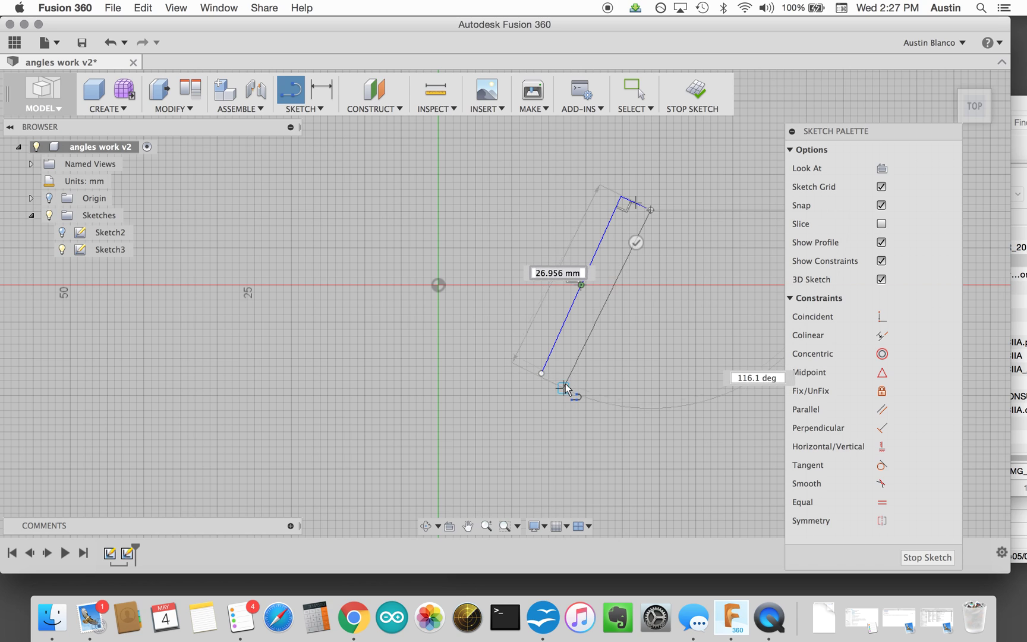
pyautogui.click(563, 390)
pyautogui.press('Escape')
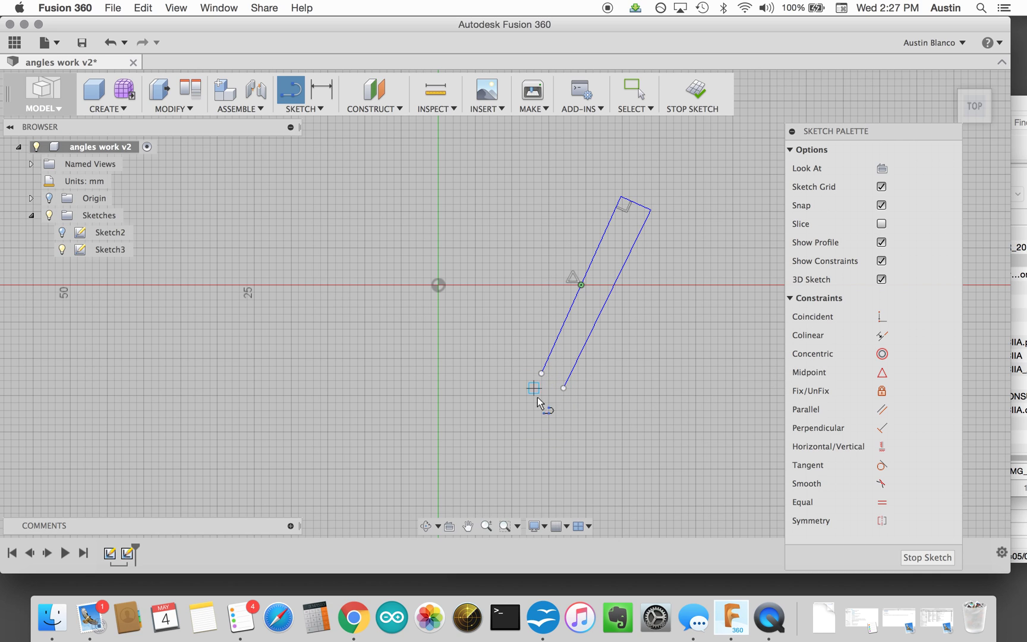
pyautogui.click(563, 388)
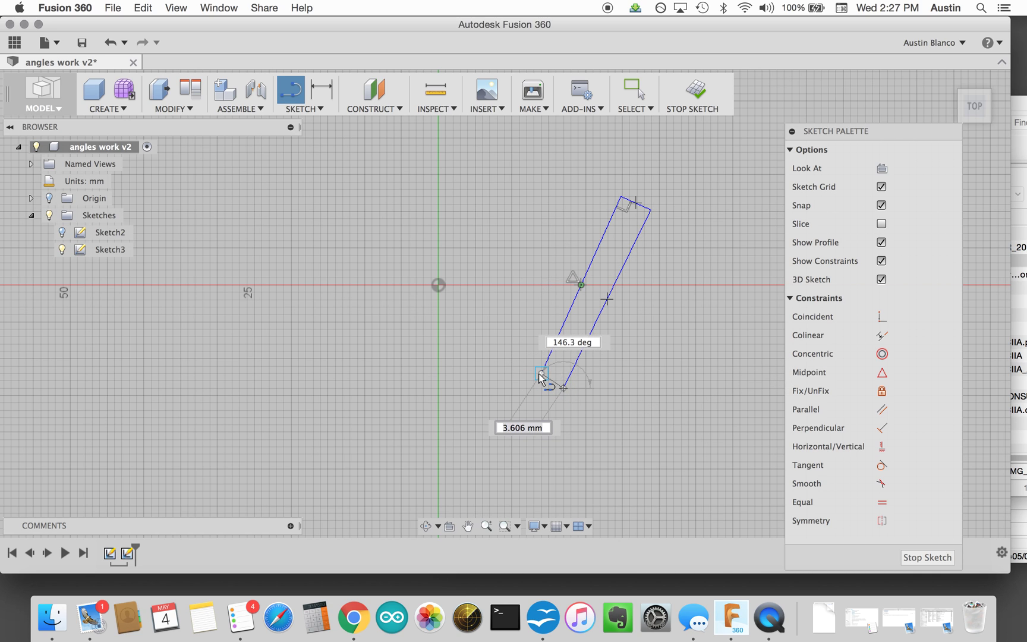
pyautogui.click(541, 374)
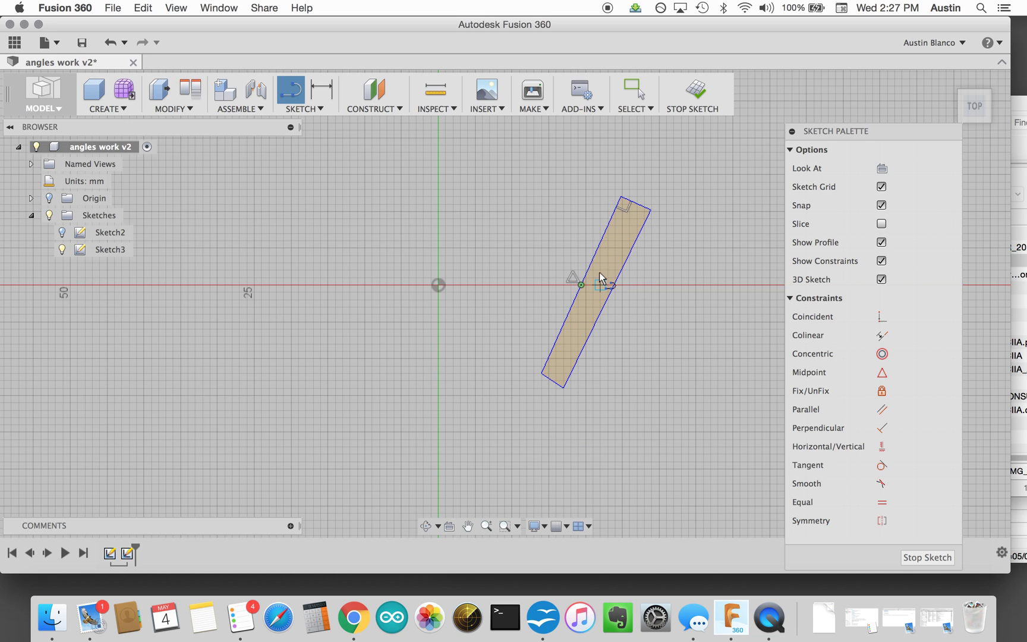
pyautogui.press('Escape')
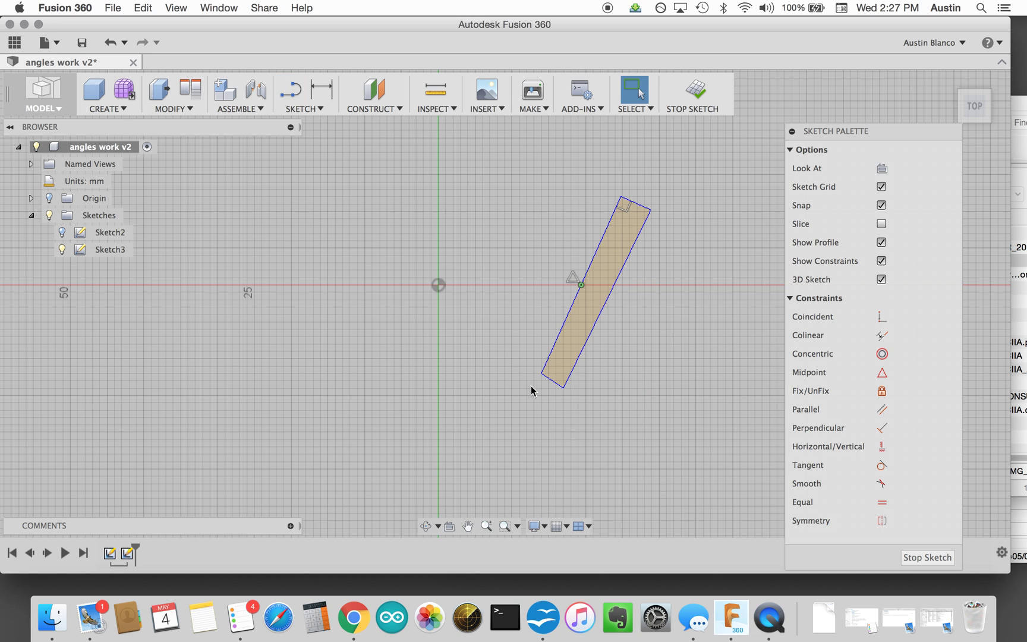
# - Test the rectangle's corner freedom, then make its two long edges parallel
pyautogui.moveTo(542, 373)
pyautogui.mouseDown()
pyautogui.moveTo(560, 371)
pyautogui.moveTo(527, 386)
pyautogui.moveTo(513, 361)
pyautogui.moveTo(535, 383)
pyautogui.moveTo(550, 380)
pyautogui.moveTo(536, 363)
pyautogui.moveTo(537, 377)
pyautogui.mouseUp()
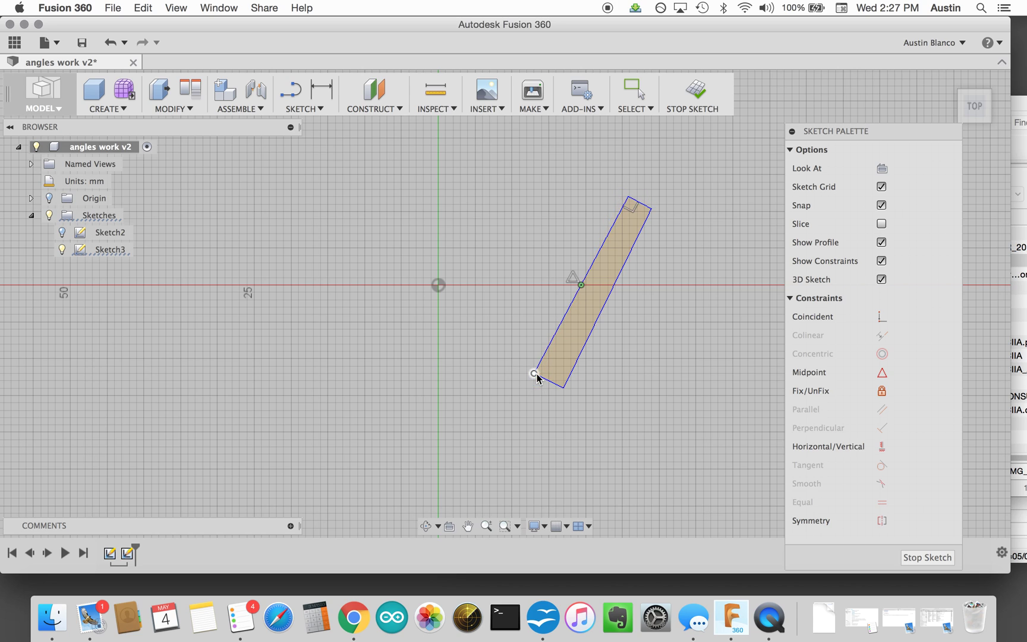
pyautogui.press('Escape')
pyautogui.click(570, 329)
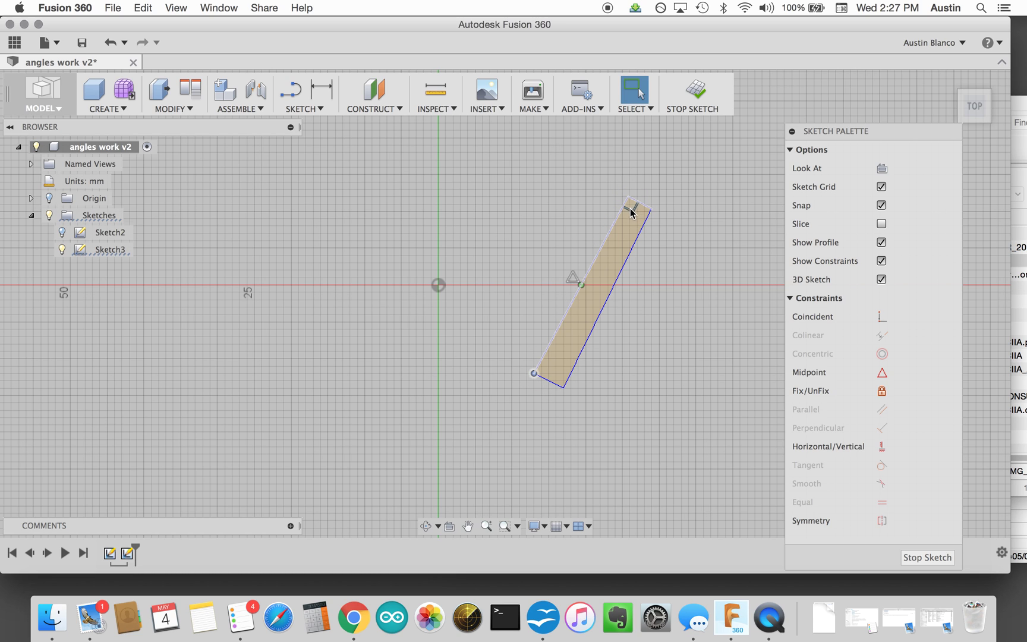
pyautogui.click(633, 229)
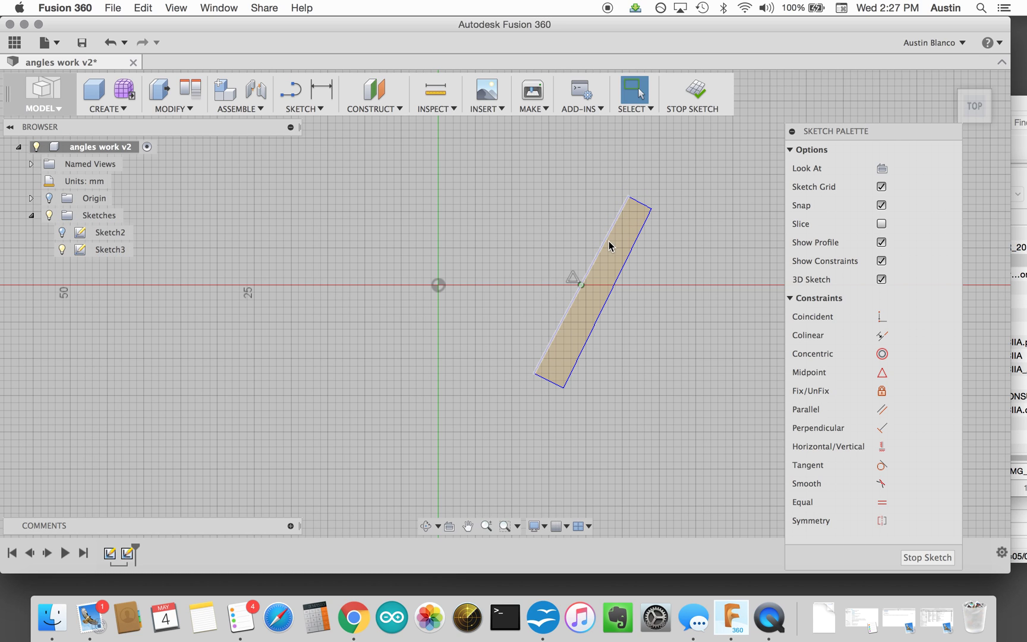
pyautogui.moveTo(534, 375)
pyautogui.mouseDown()
pyautogui.moveTo(530, 364)
pyautogui.moveTo(546, 378)
pyautogui.moveTo(537, 381)
pyautogui.mouseUp()
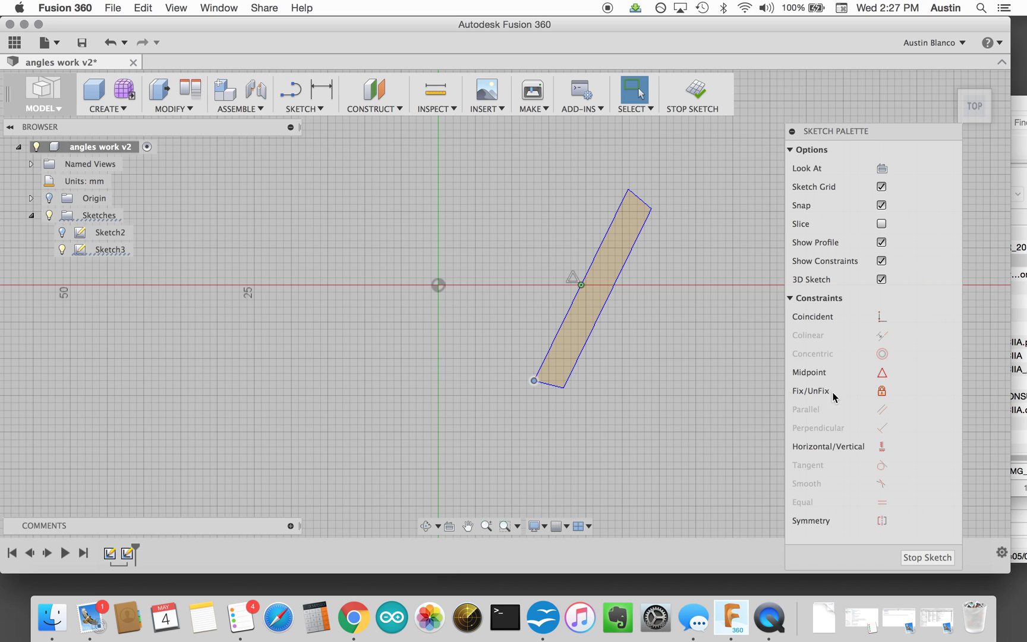
pyautogui.click(625, 310)
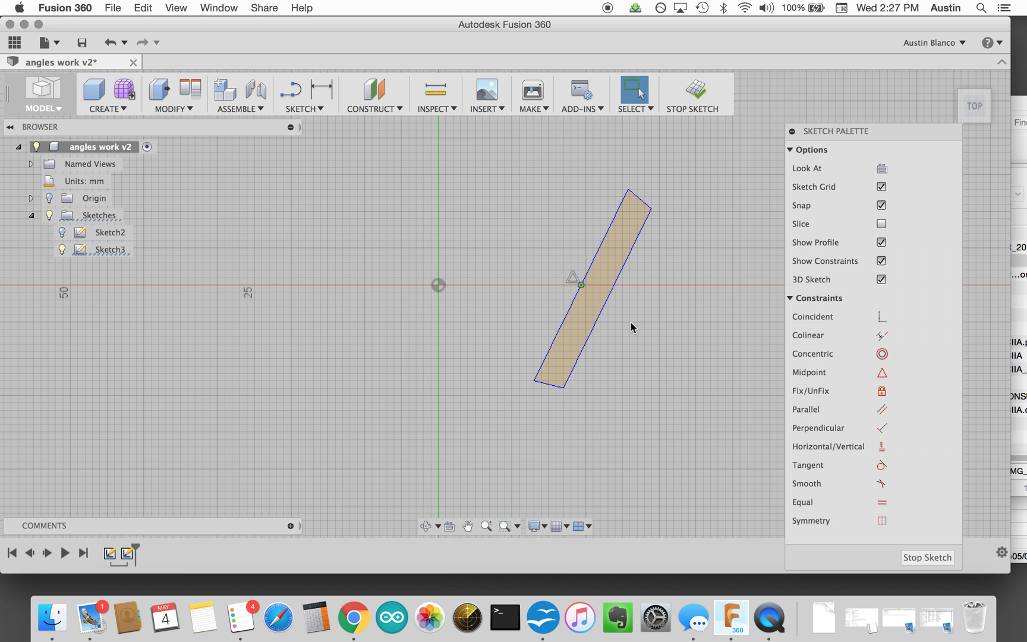
pyautogui.click(882, 409)
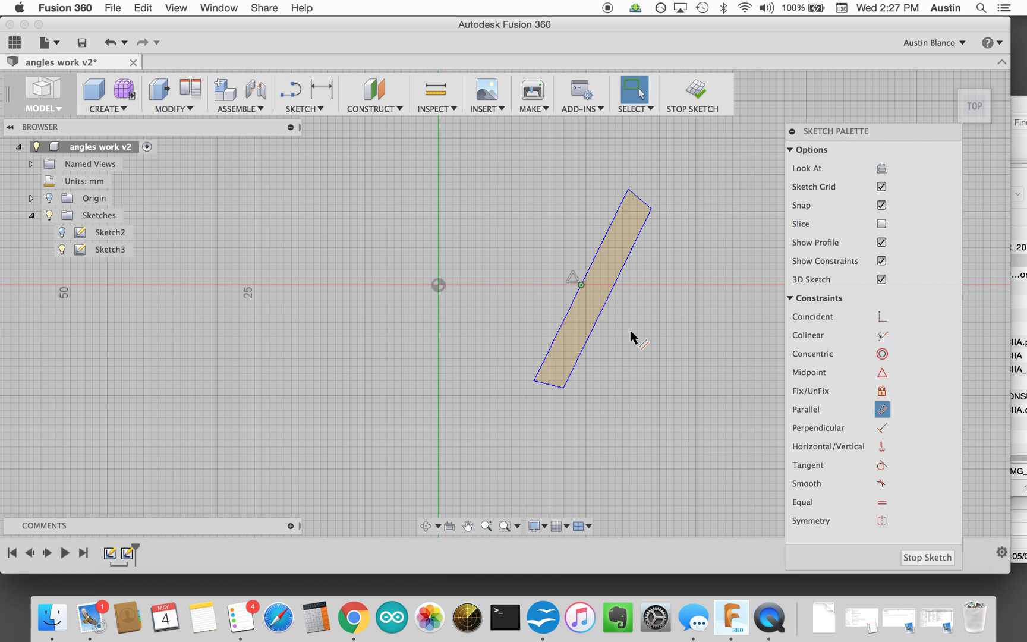
pyautogui.click(602, 315)
pyautogui.click(566, 309)
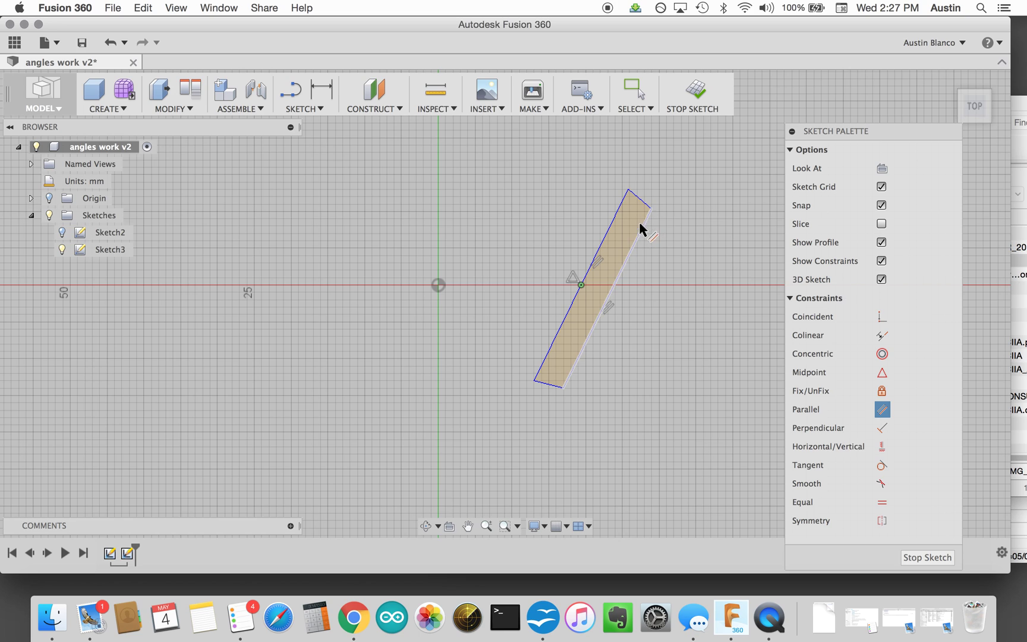
# - Make the top edge perpendicular to the left edge and parallel to the bottom edge
pyautogui.click(883, 316)
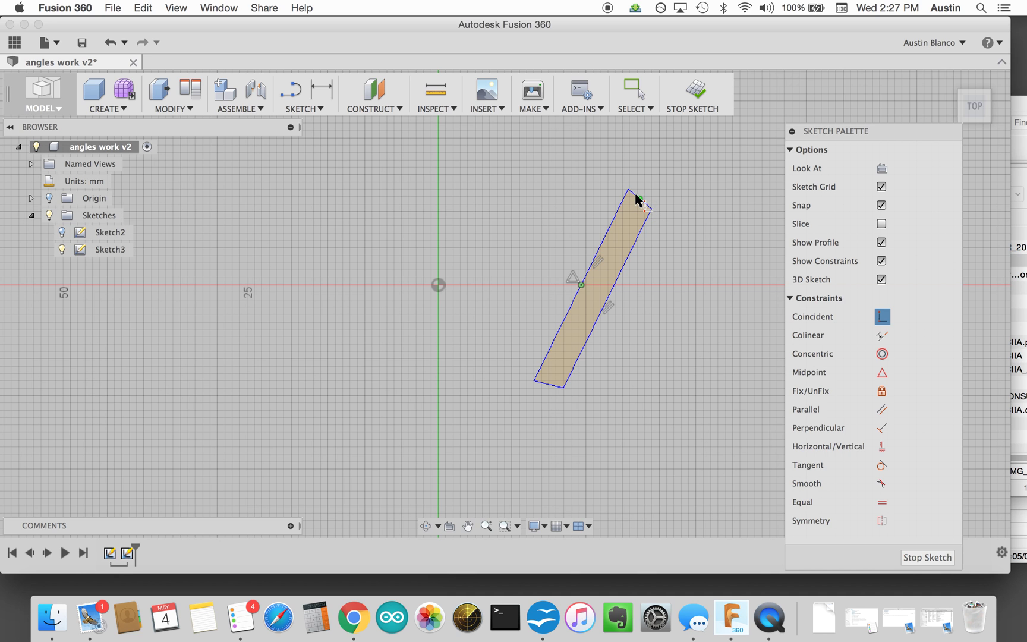
pyautogui.scroll(5, 637, 199)
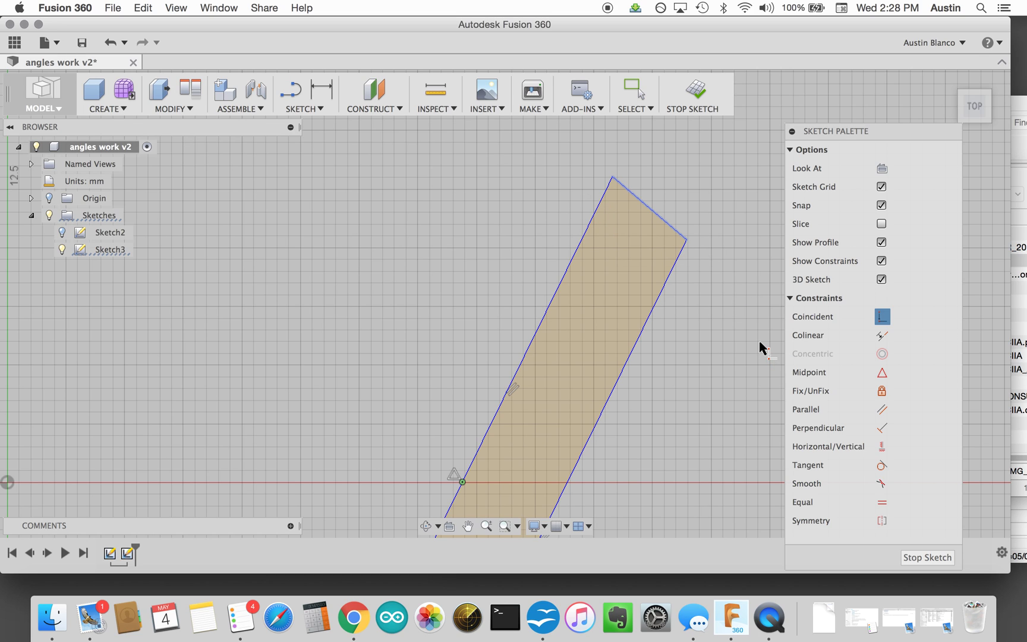
pyautogui.click(882, 428)
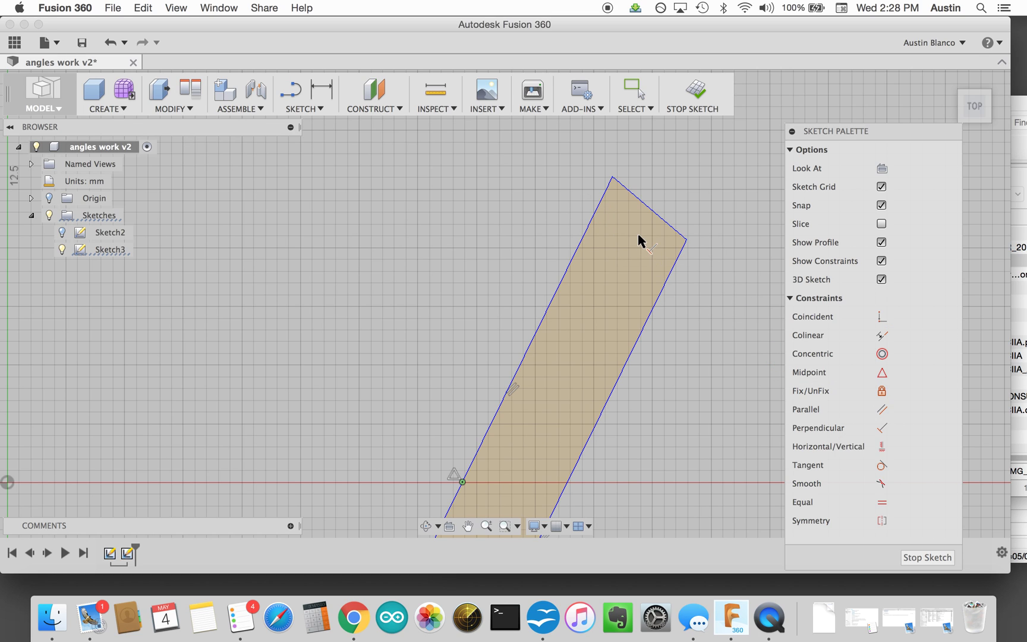
pyautogui.click(601, 212)
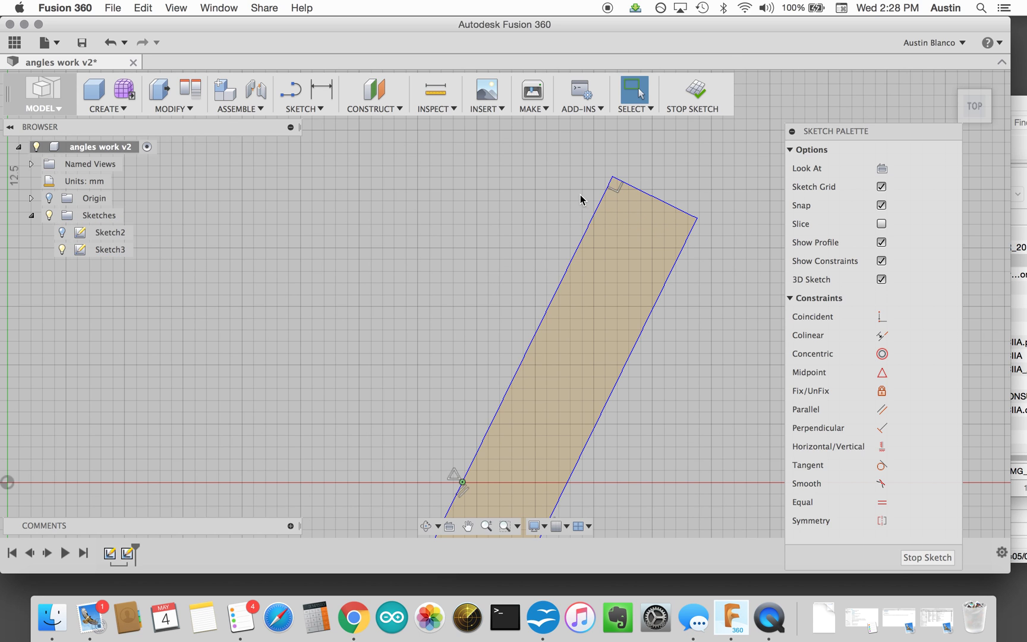
pyautogui.scroll(-5, 573, 169)
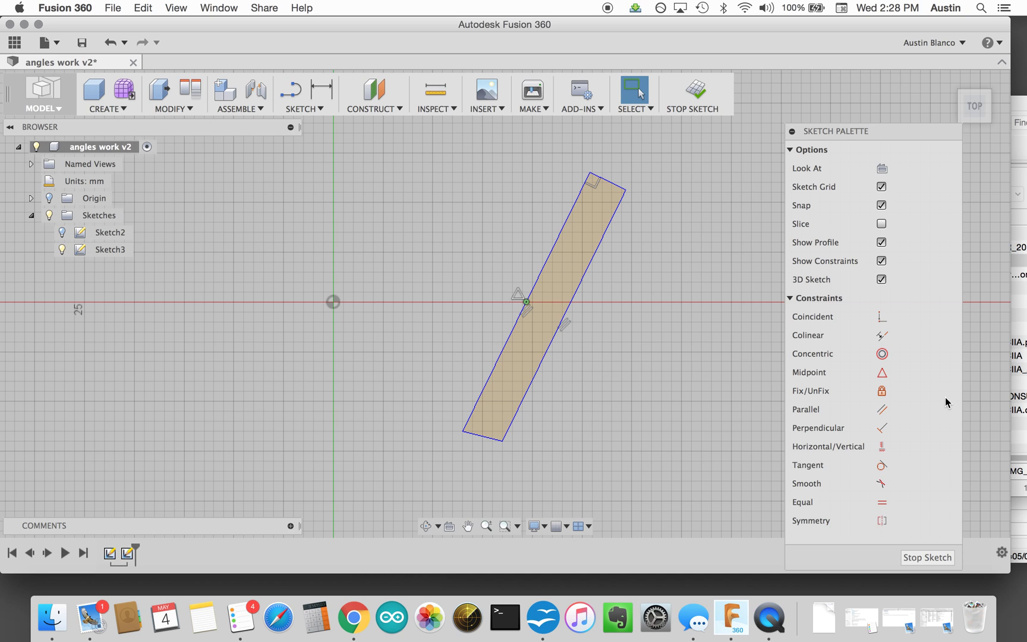
pyautogui.click(882, 409)
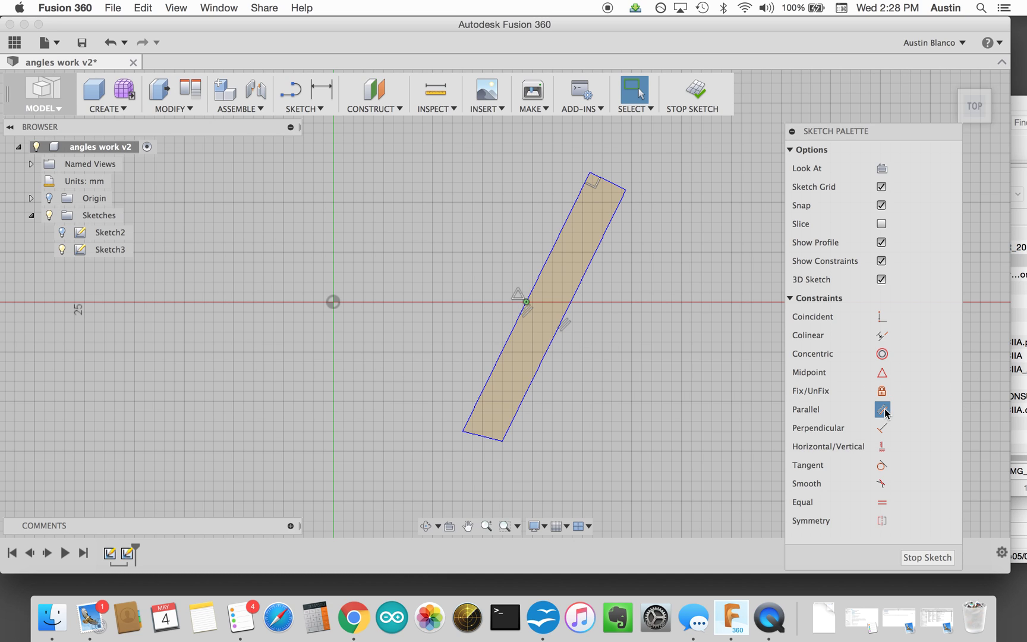
pyautogui.click(482, 436)
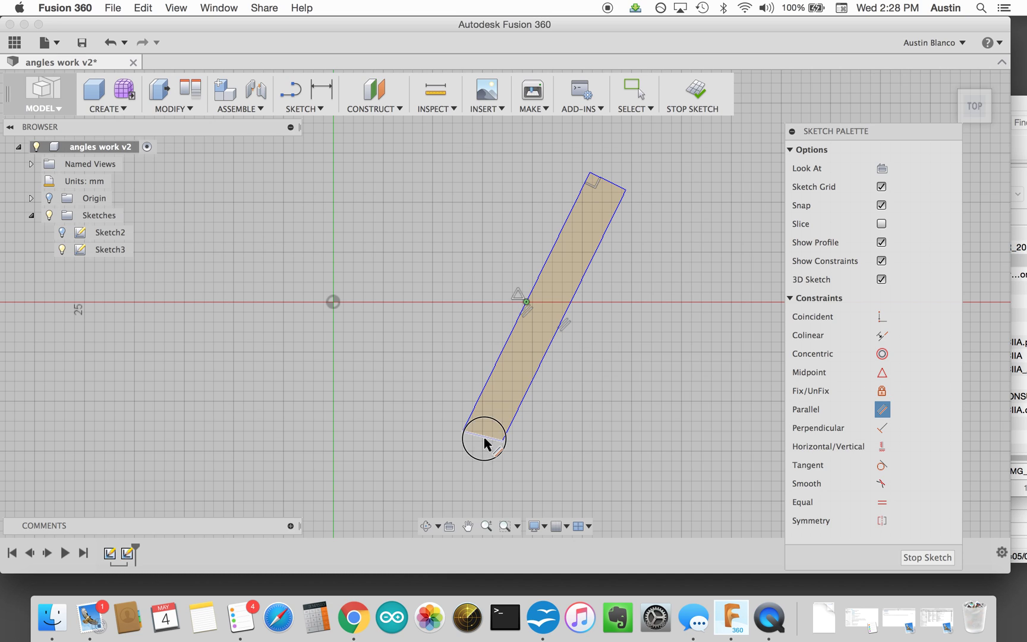
pyautogui.click(613, 185)
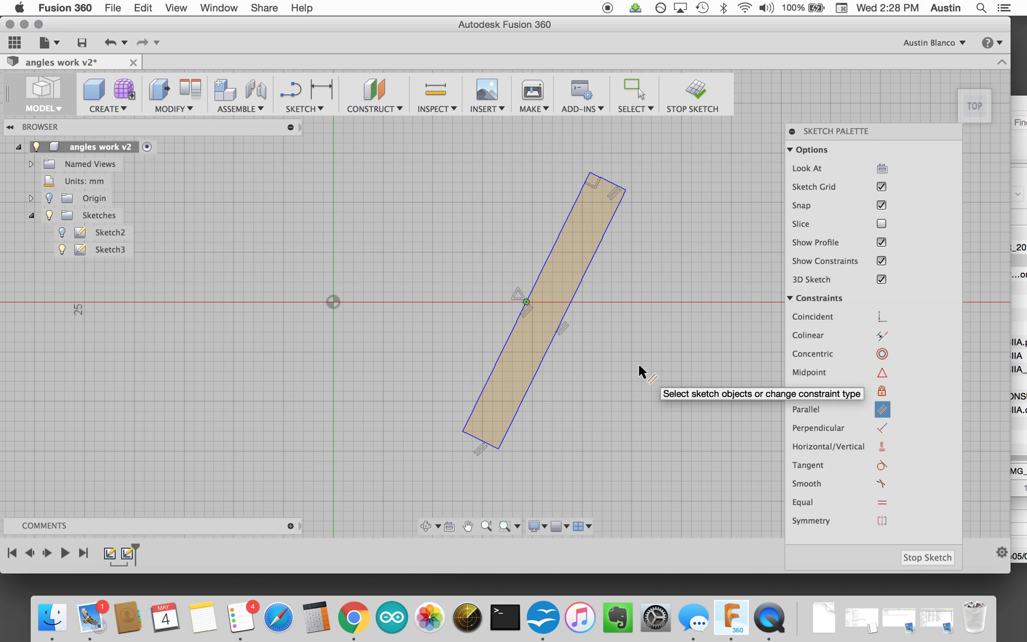
pyautogui.press('Escape')
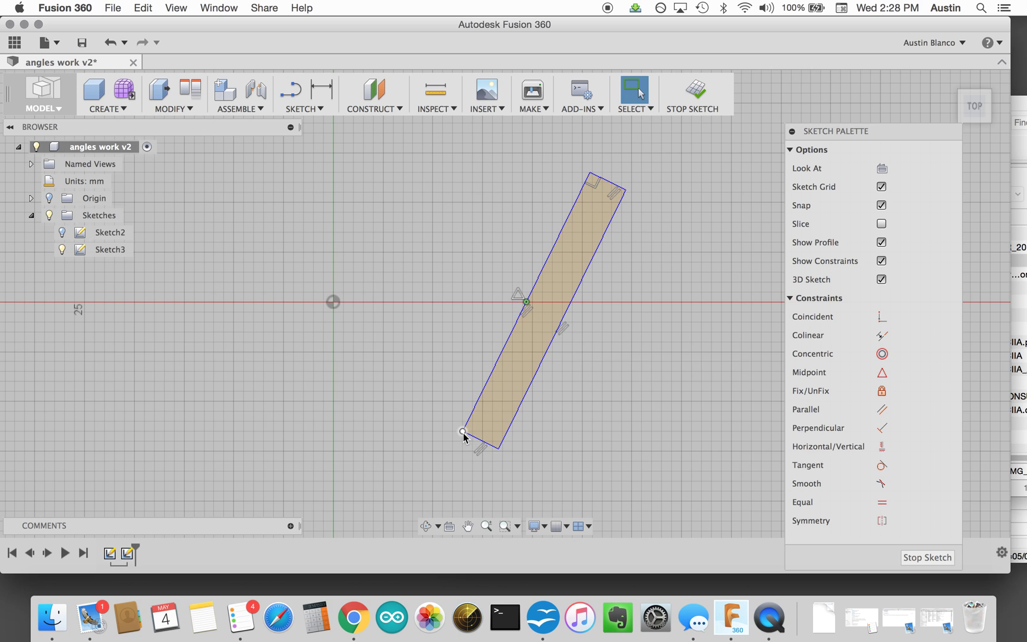
# - Swing the mirror about its pivot to lean left, abandoning a first dimension attempt
pyautogui.moveTo(463, 431)
pyautogui.mouseDown()
pyautogui.moveTo(523, 436)
pyautogui.moveTo(647, 417)
pyautogui.moveTo(672, 404)
pyautogui.moveTo(701, 359)
pyautogui.moveTo(748, 374)
pyautogui.moveTo(689, 361)
pyautogui.moveTo(608, 436)
pyautogui.moveTo(576, 433)
pyautogui.moveTo(600, 456)
pyautogui.moveTo(533, 461)
pyautogui.mouseUp()
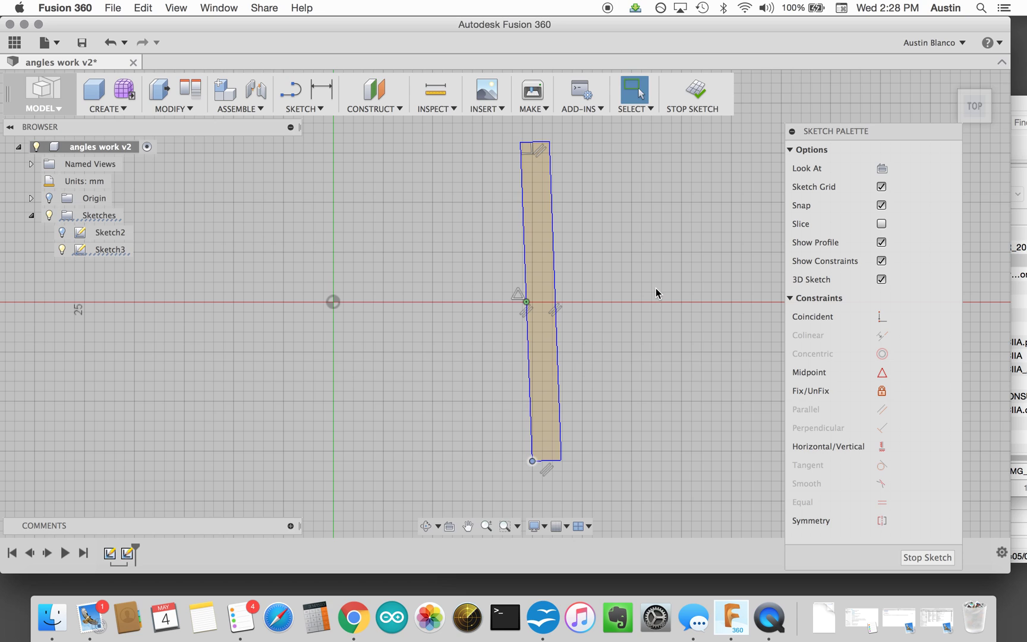
pyautogui.press('d')
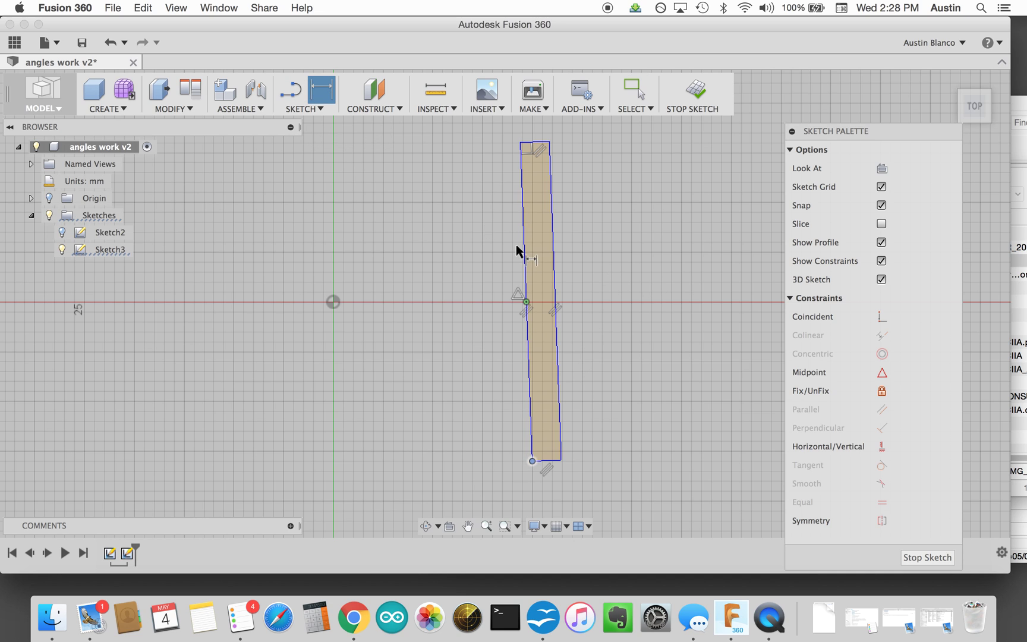
pyautogui.click(533, 246)
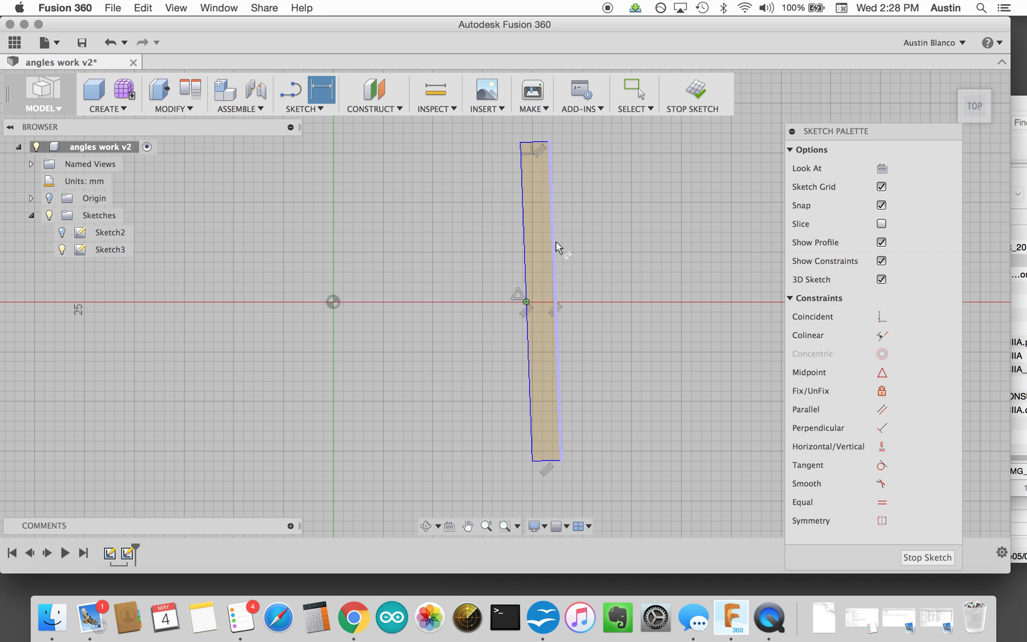
pyautogui.scroll(-5, 577, 478)
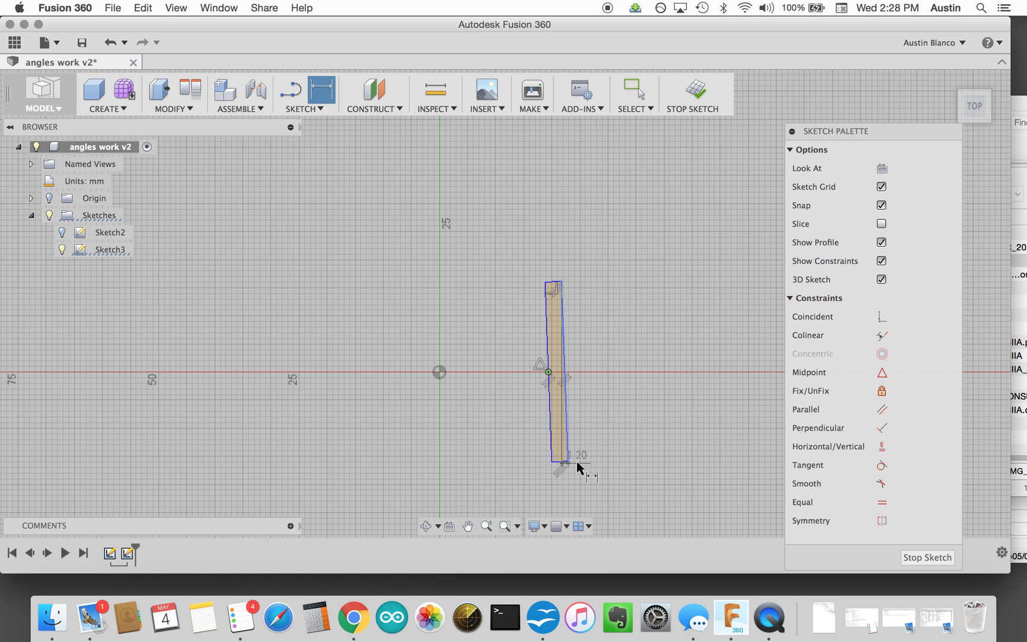
pyautogui.press('Escape')
pyautogui.scroll(5, 531, 298)
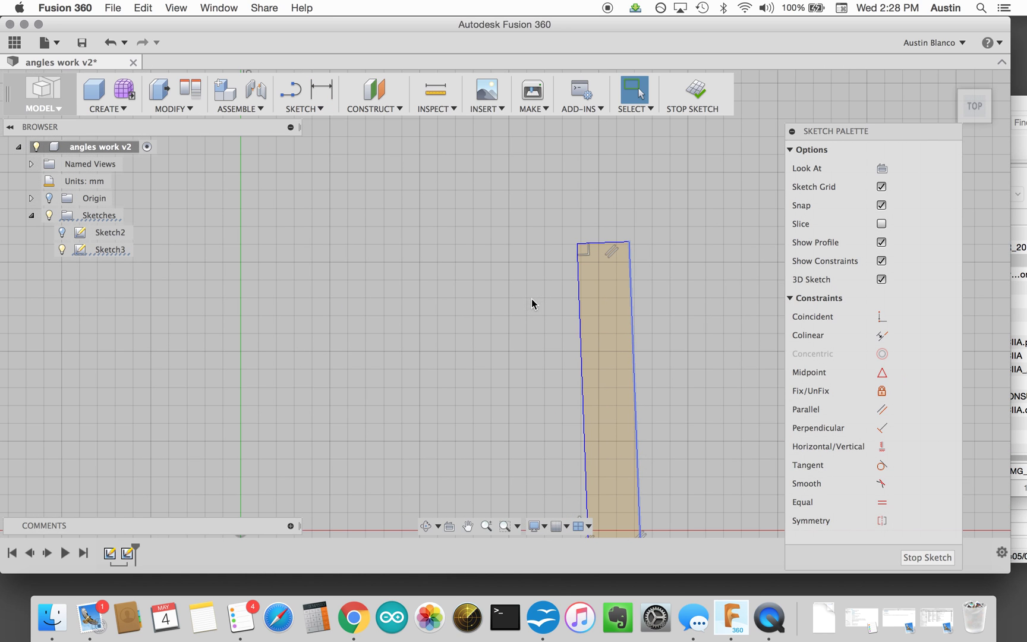
# - Dimension the rectangle's width at 3 mm, then tilt it about the pivot
pyautogui.click(321, 90)
pyautogui.click(579, 284)
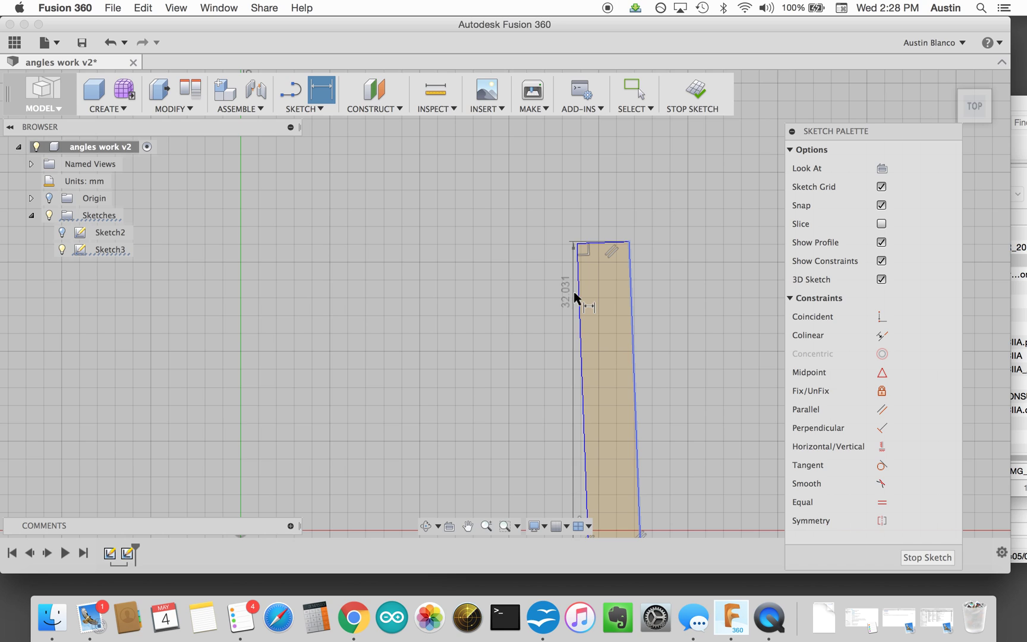
pyautogui.click(633, 296)
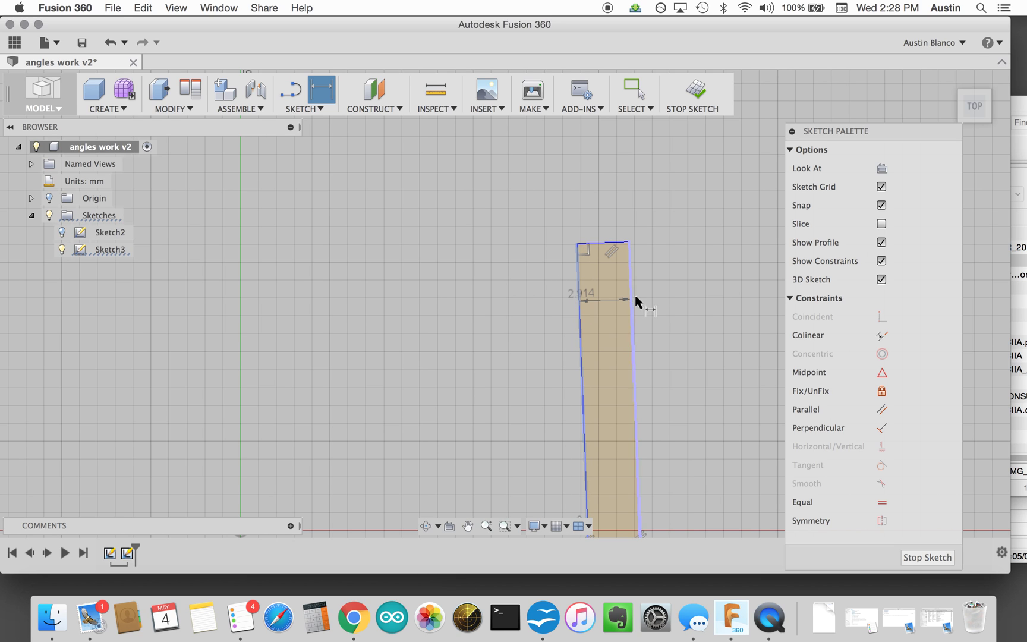
pyautogui.click(623, 177)
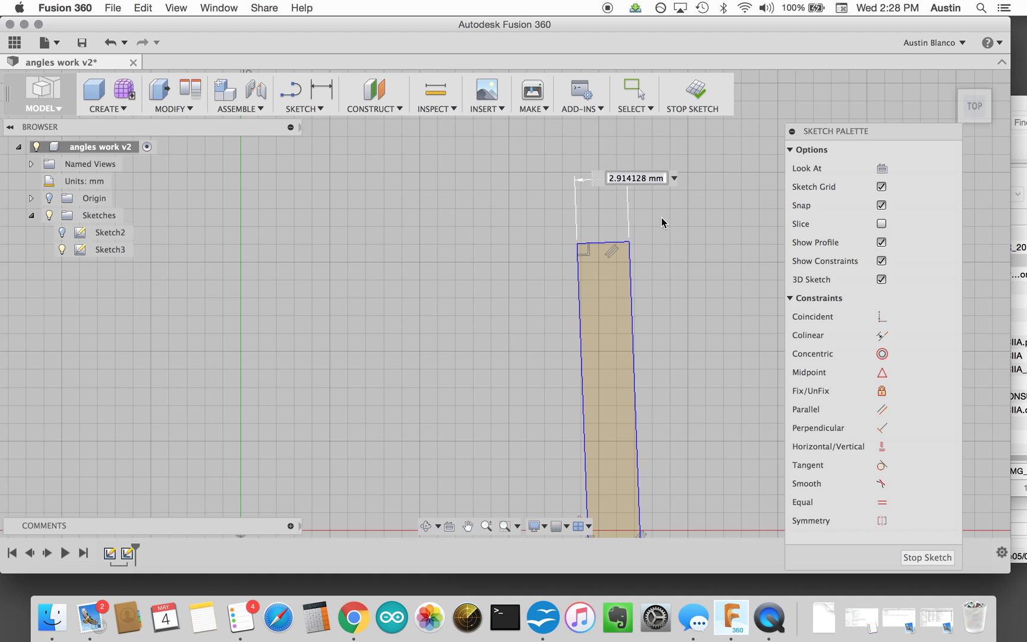
pyautogui.write('3')
pyautogui.press('Return')
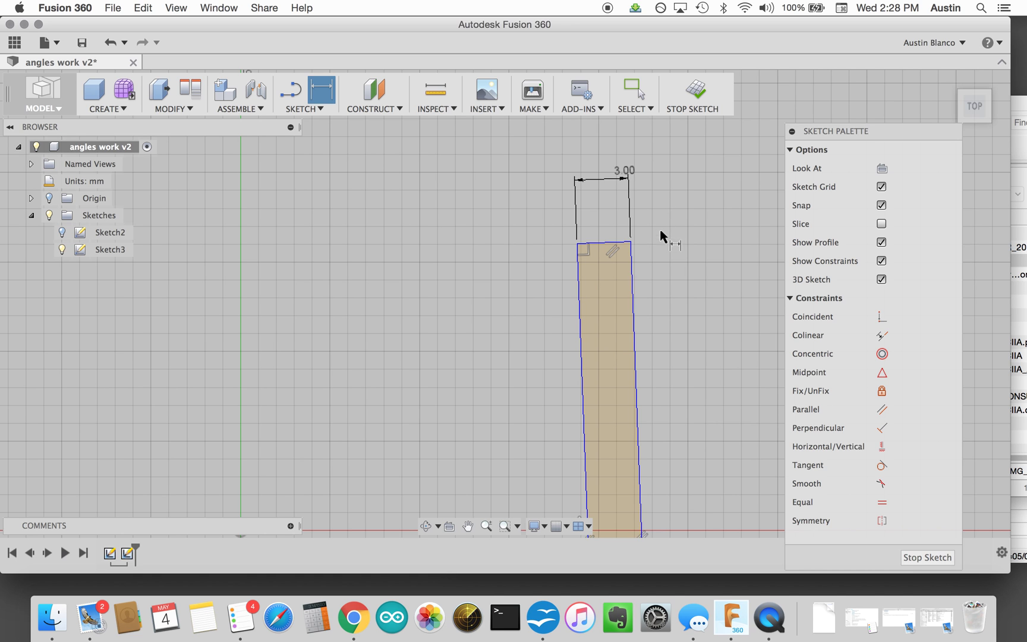
pyautogui.scroll(-3, 461, 251)
pyautogui.scroll(-2, 579, 315)
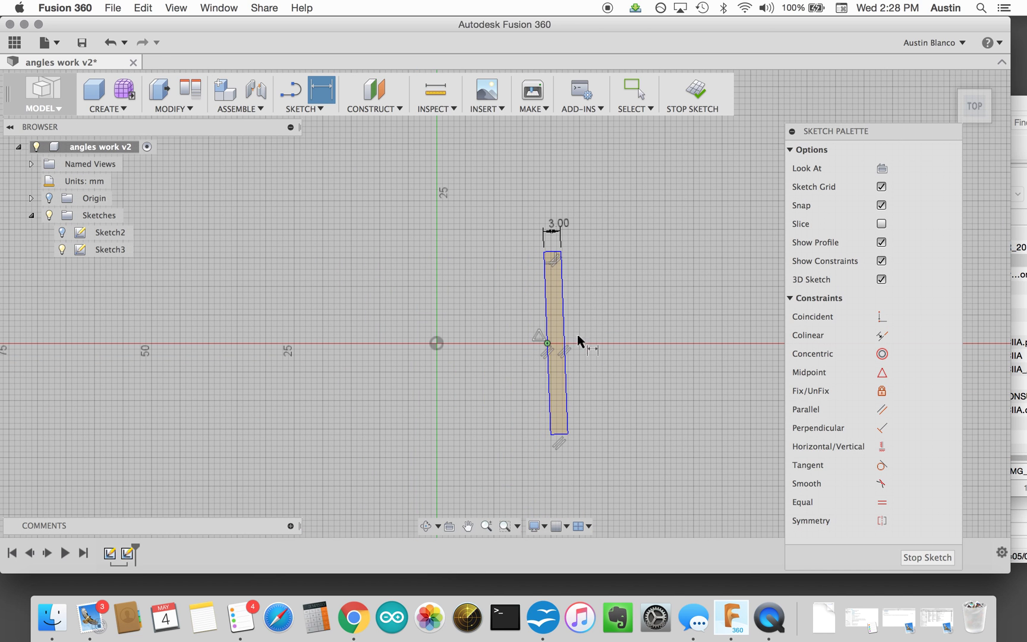
pyautogui.scroll(4, 562, 487)
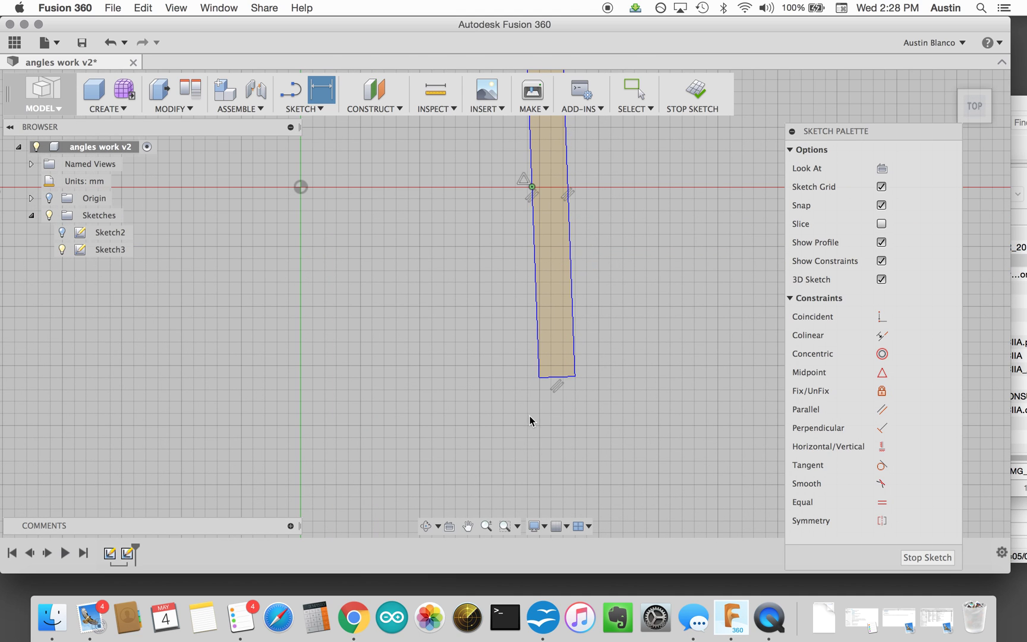
pyautogui.press('Escape')
pyautogui.moveTo(540, 378)
pyautogui.mouseDown()
pyautogui.moveTo(488, 356)
pyautogui.moveTo(404, 273)
pyautogui.moveTo(444, 297)
pyautogui.moveTo(383, 247)
pyautogui.moveTo(436, 293)
pyautogui.moveTo(422, 326)
pyautogui.moveTo(602, 359)
pyautogui.moveTo(529, 359)
pyautogui.mouseUp()
pyautogui.scroll(-3, 434, 425)
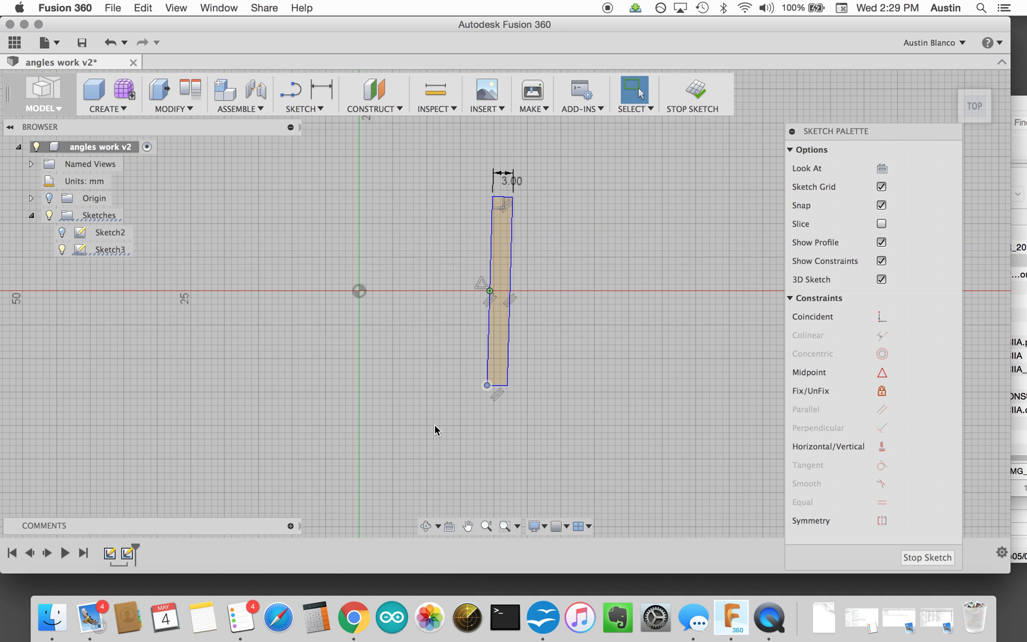
# - Dimension the mirror rectangle's long side at 30 mm
pyautogui.scroll(3, 433, 426)
pyautogui.scroll(-2, 434, 426)
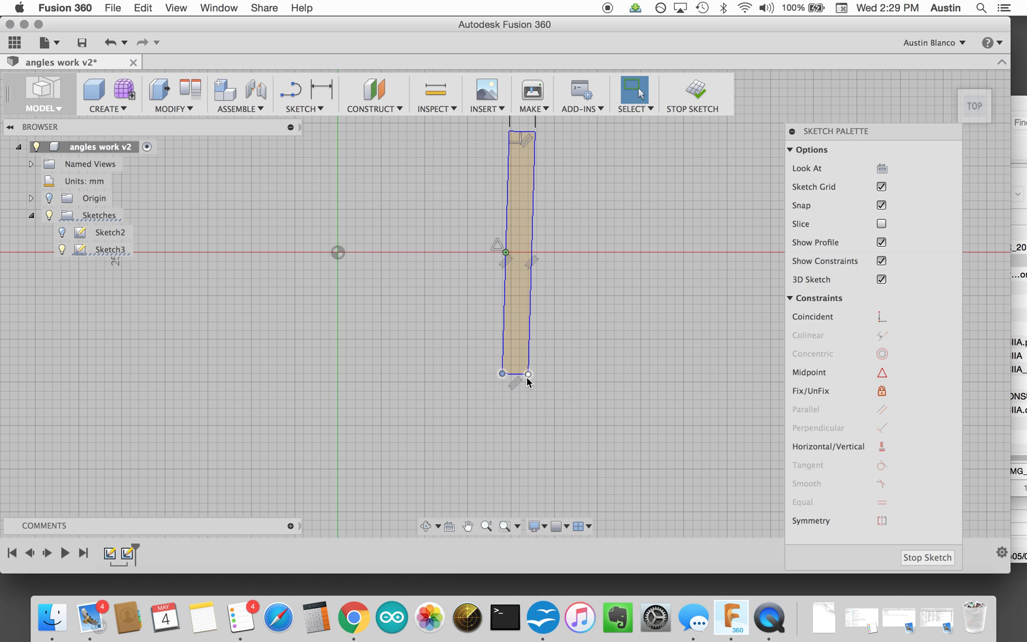
pyautogui.click(322, 93)
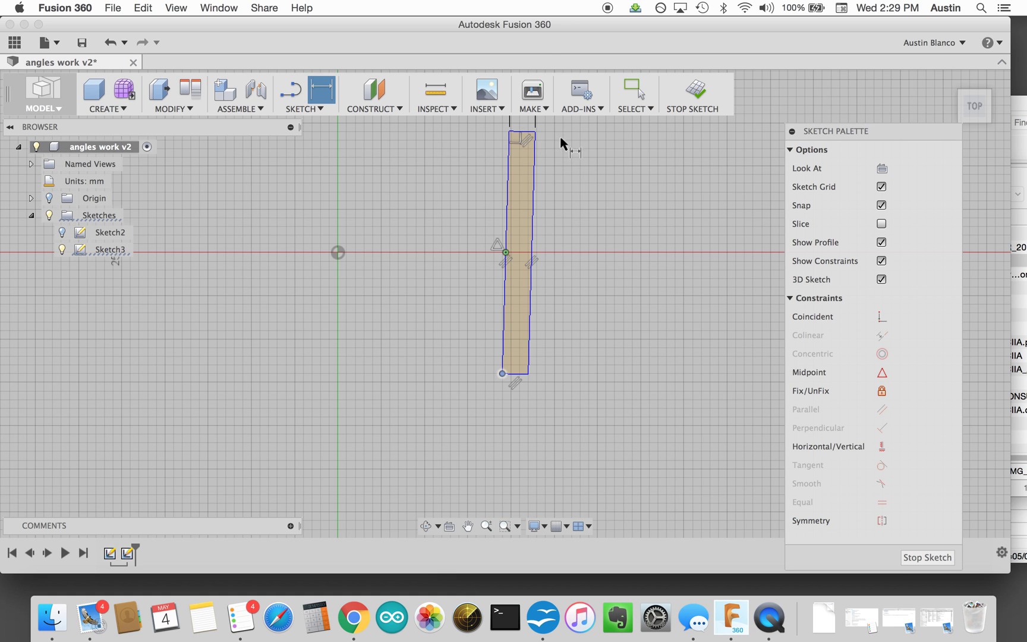
pyautogui.scroll(4, 515, 132)
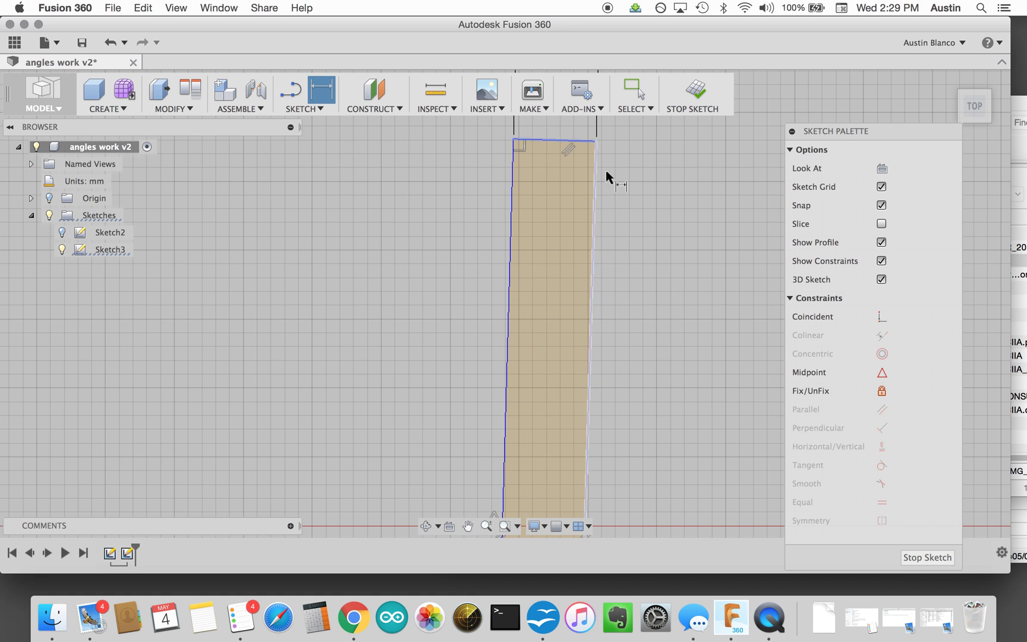
pyautogui.scroll(-5, 606, 171)
pyautogui.scroll(4, 586, 410)
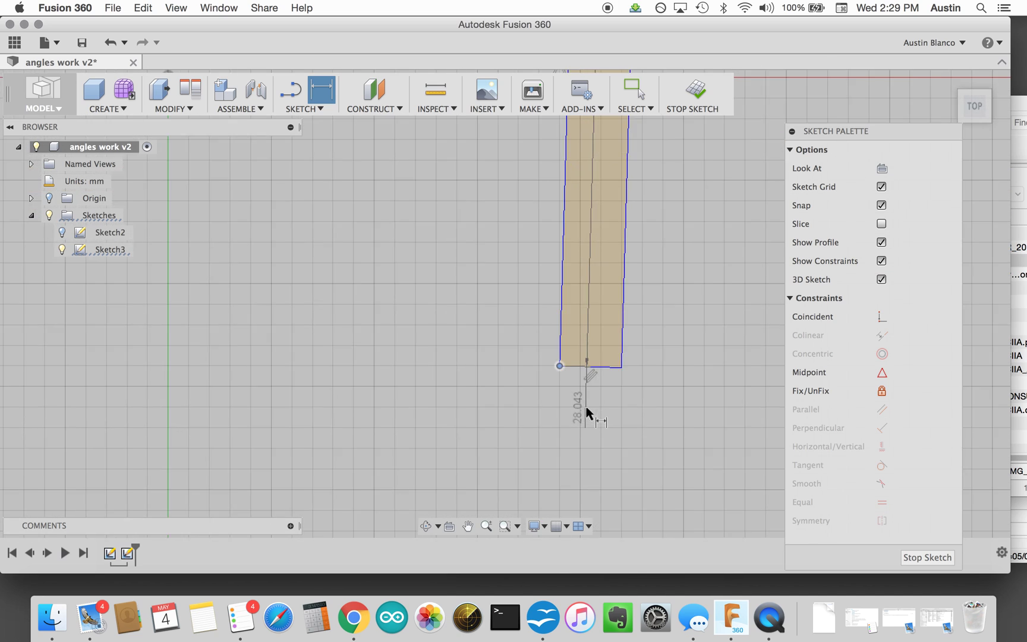
pyautogui.scroll(3, 587, 412)
pyautogui.click(614, 342)
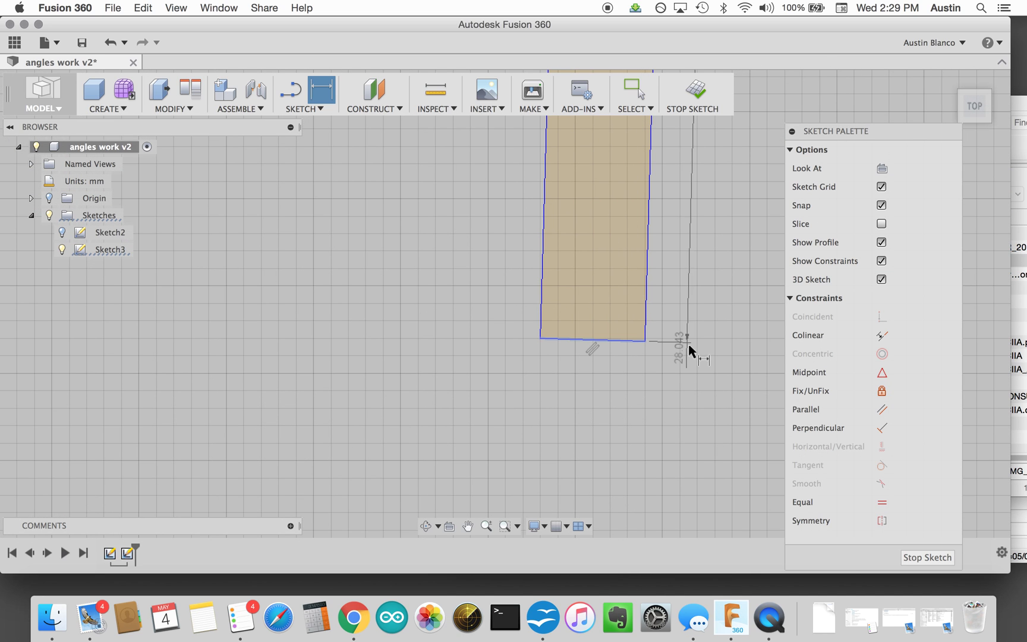
pyautogui.click(689, 348)
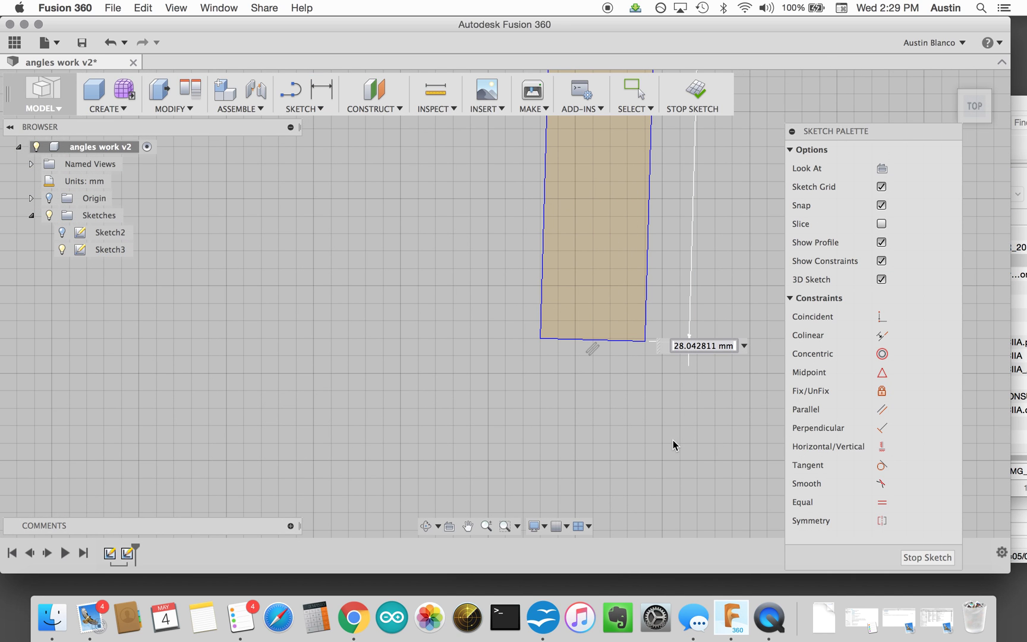
pyautogui.write('30')
pyautogui.press('Return')
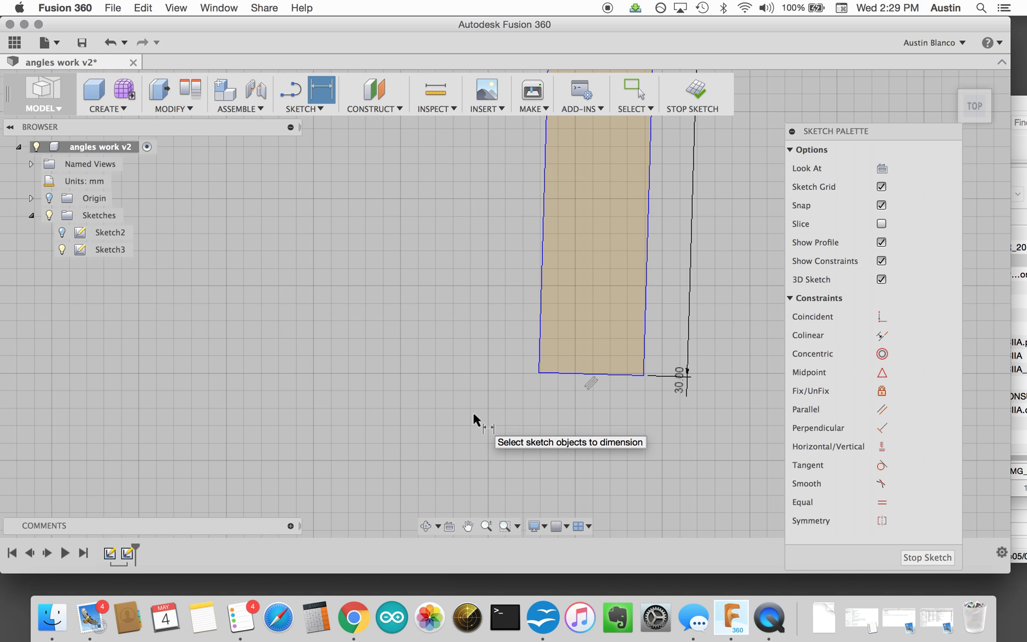
pyautogui.press('Escape')
# - Swing the 3×30 rectangle about its midpoint so it leans the other way
pyautogui.moveTo(537, 374); pyautogui.dragTo(28, 212)
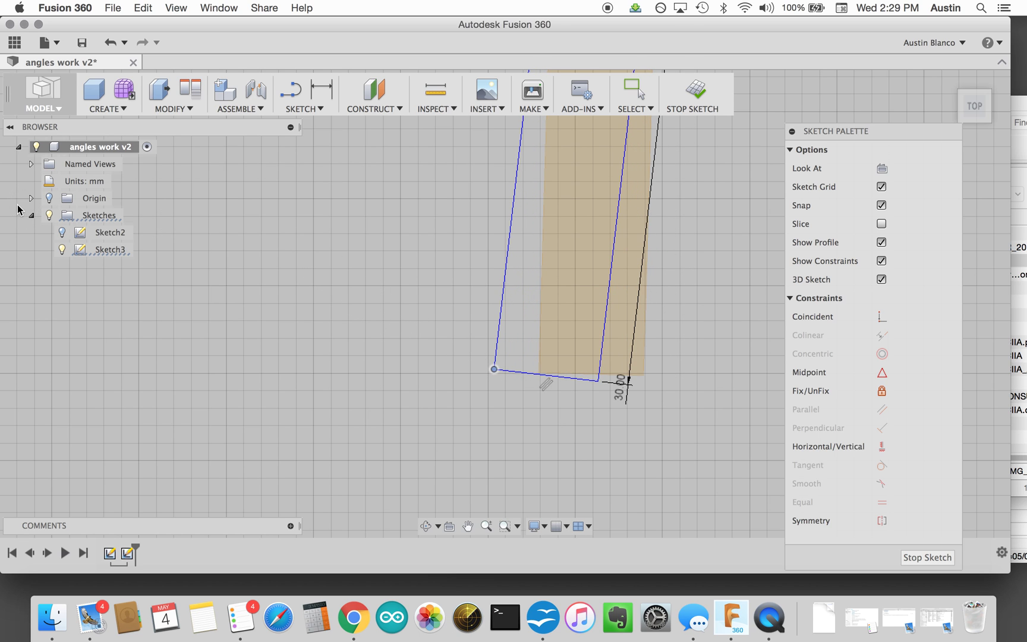
pyautogui.scroll(-5, 198, 351)
pyautogui.scroll(-3, 441, 410)
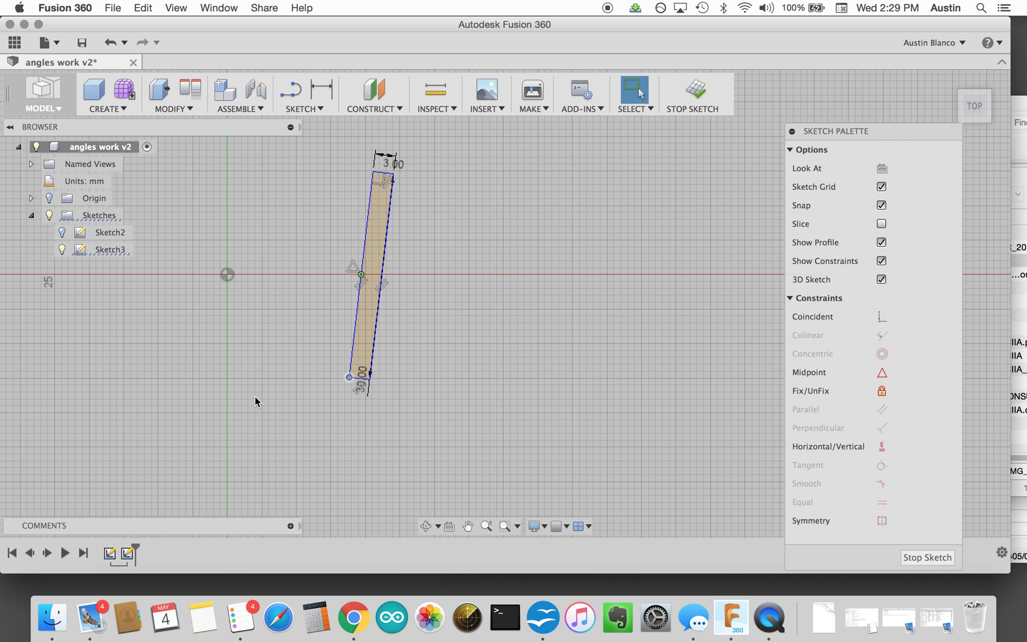
pyautogui.click(430, 370)
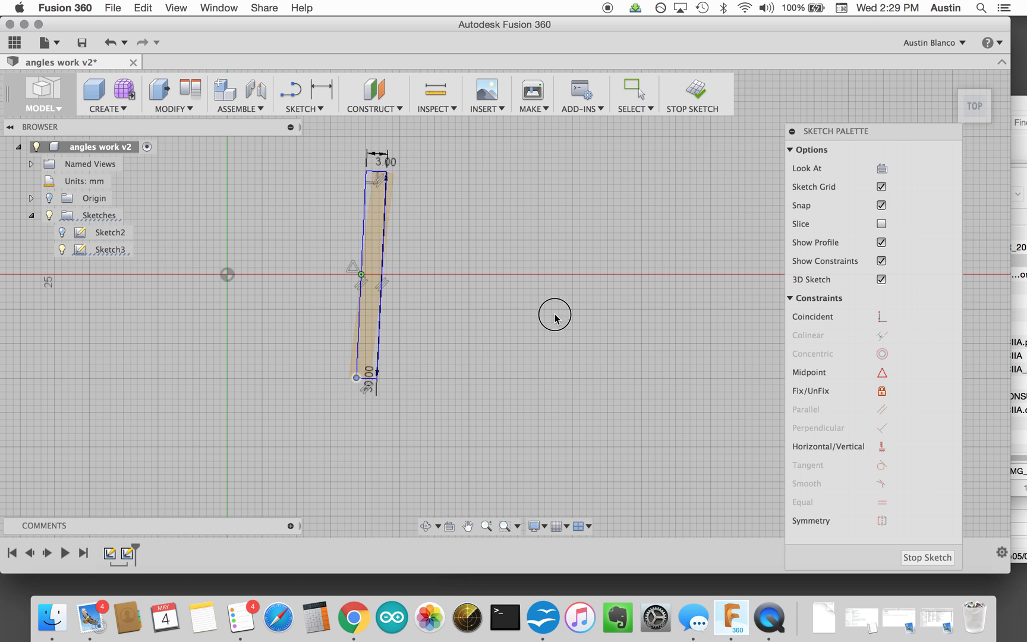
pyautogui.moveTo(331, 279)
pyautogui.mouseDown()
pyautogui.moveTo(133, 303)
pyautogui.moveTo(496, 330)
pyautogui.moveTo(619, 245)
pyautogui.moveTo(605, 248)
pyautogui.mouseUp()
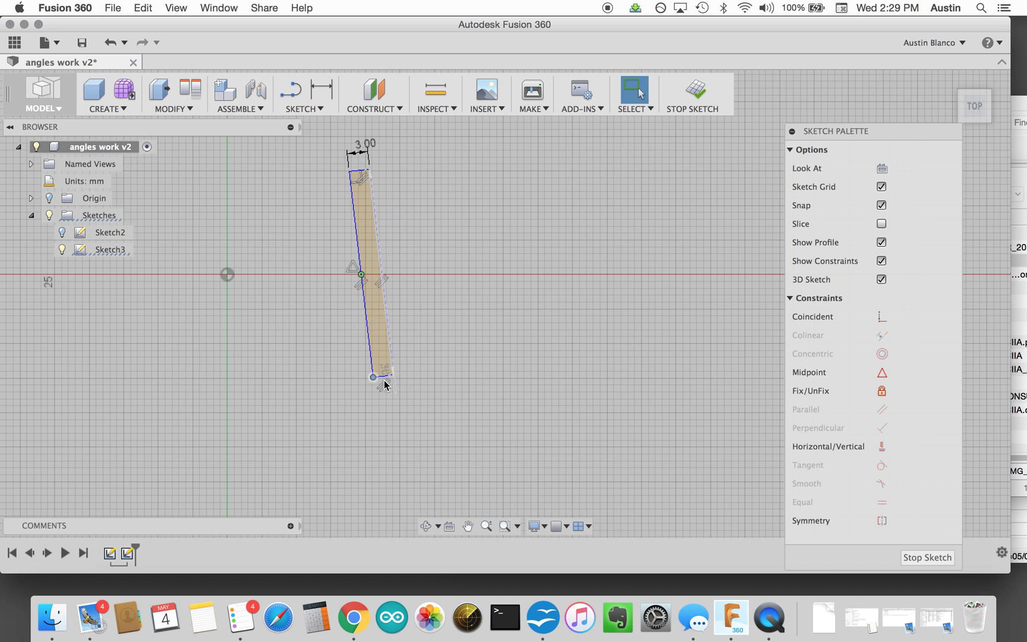
pyautogui.moveTo(375, 378)
pyautogui.mouseDown()
pyautogui.moveTo(438, 372)
pyautogui.moveTo(527, 335)
pyautogui.moveTo(557, 284)
pyautogui.moveTo(351, 375)
pyautogui.mouseUp()
# - Draw a short line running left from the mirror rectangle's pivot point
pyautogui.scroll(4, 309, 285)
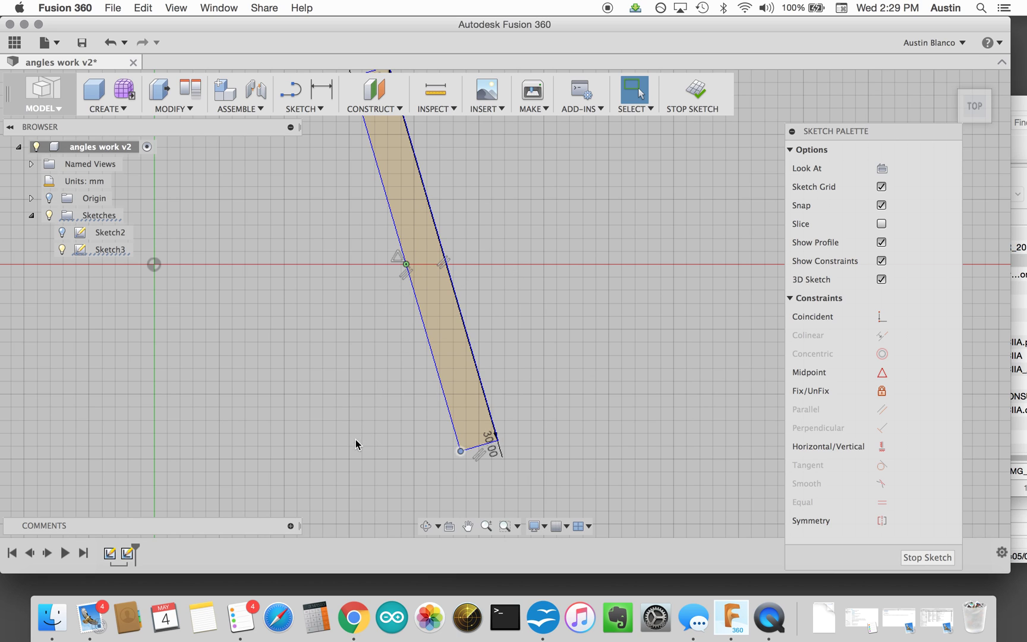
pyautogui.click(410, 258)
pyautogui.press('l')
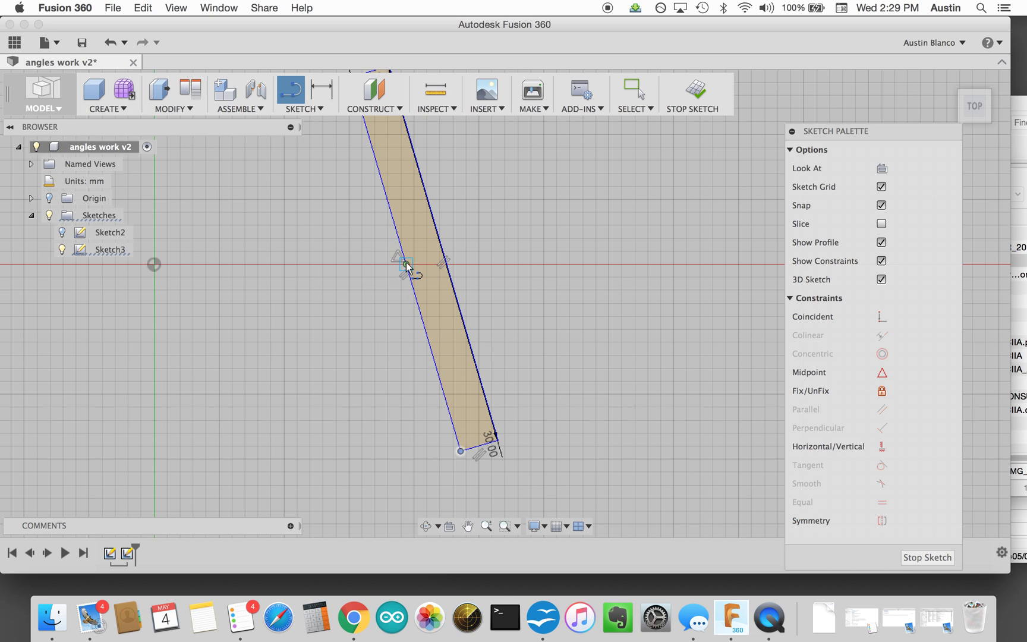
pyautogui.click(406, 264)
pyautogui.click(309, 303)
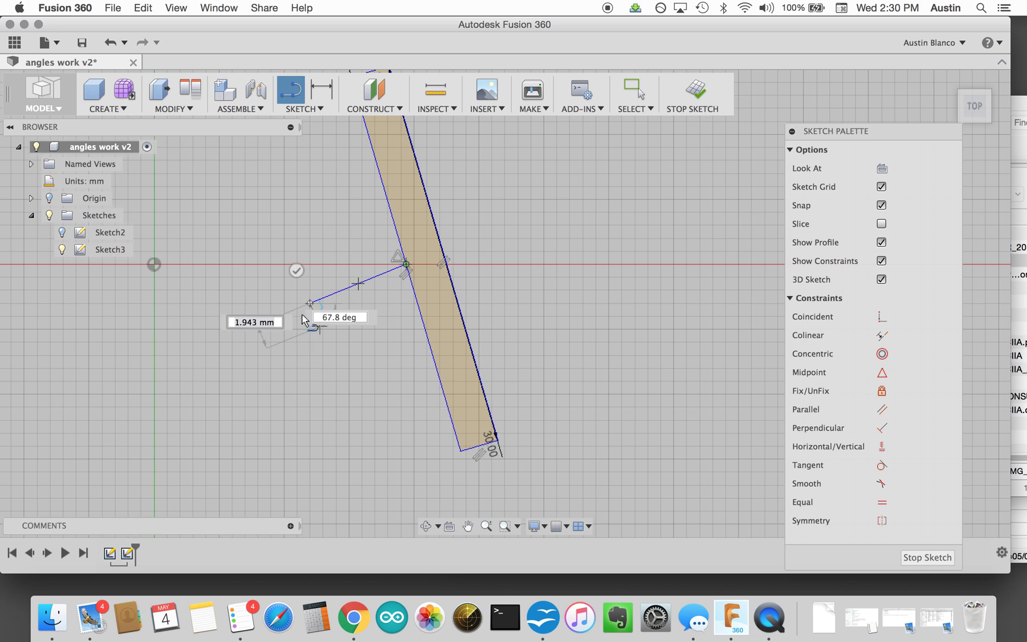
pyautogui.click(296, 270)
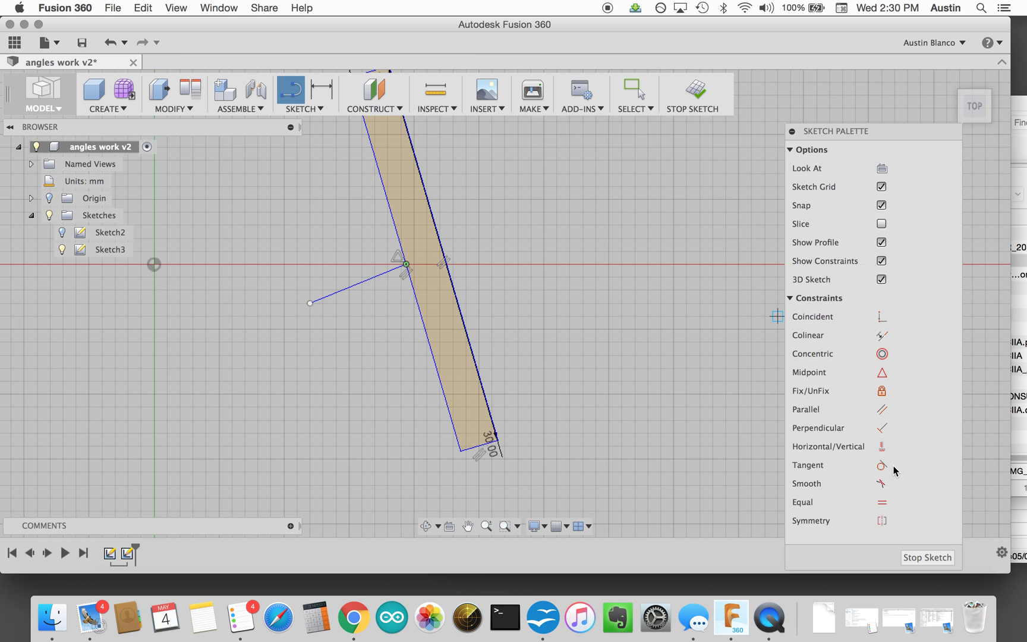
# - Constrain the short line perpendicular to the mirror's left edge and rotate to verify it follows
pyautogui.click(883, 428)
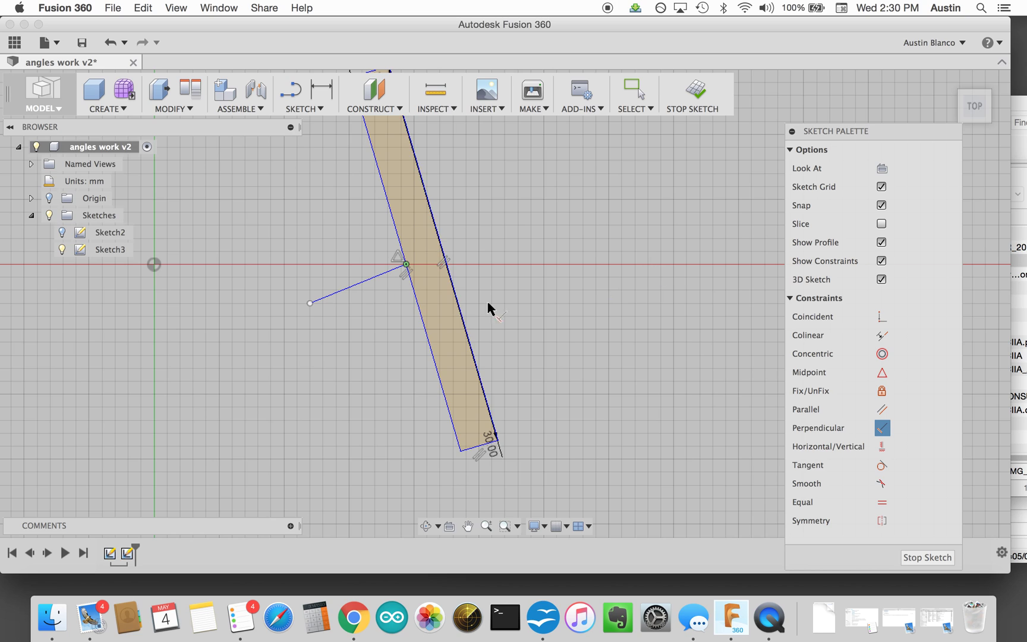
pyautogui.click(363, 279)
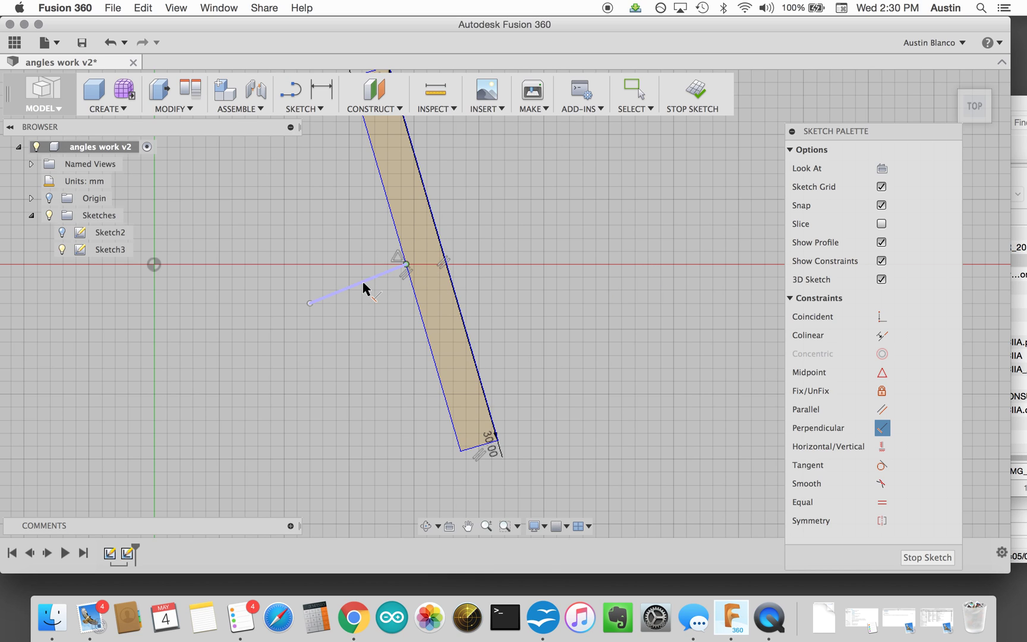
pyautogui.click(395, 232)
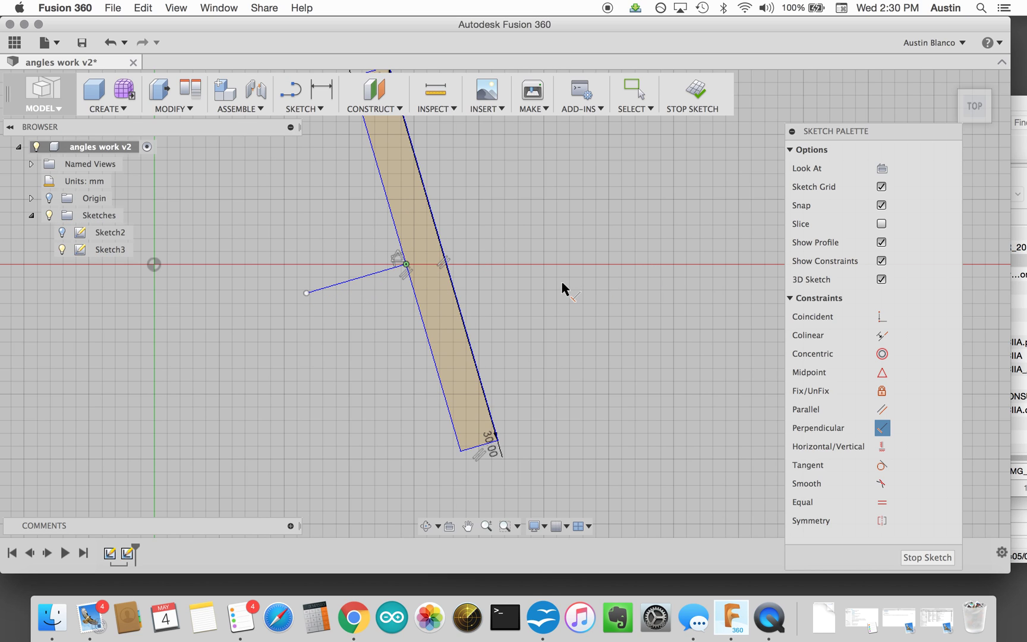
pyautogui.press('Escape')
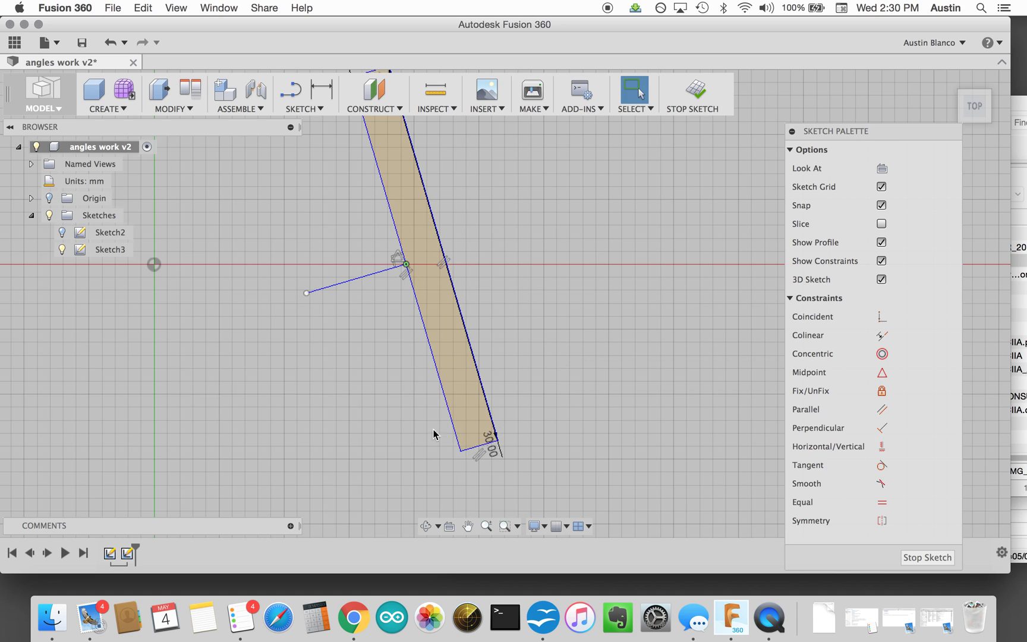
pyautogui.moveTo(461, 452); pyautogui.dragTo(176, 396)
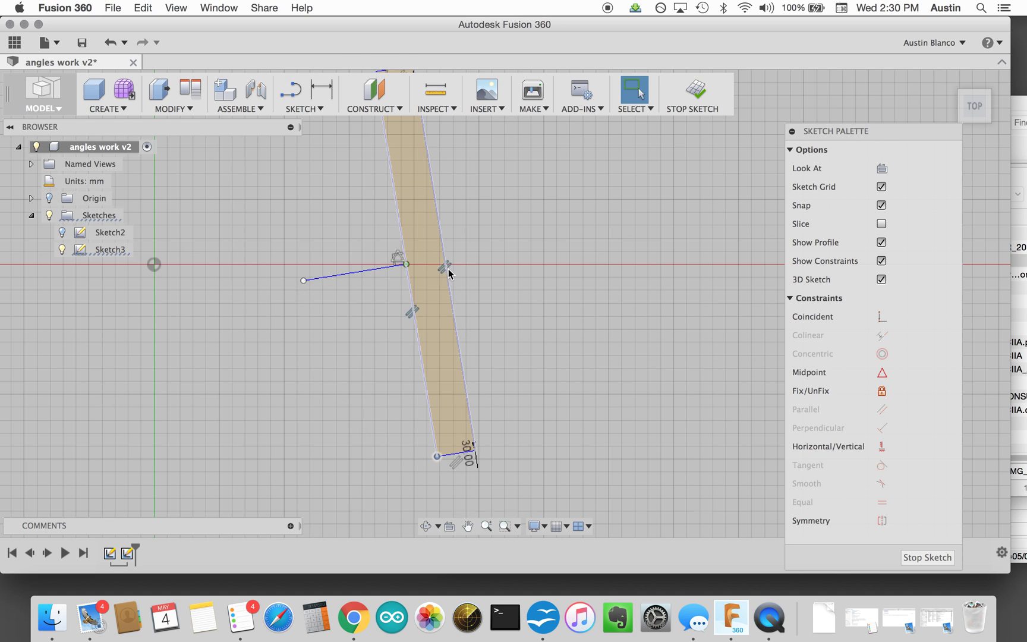
pyautogui.scroll(-3, 534, 277)
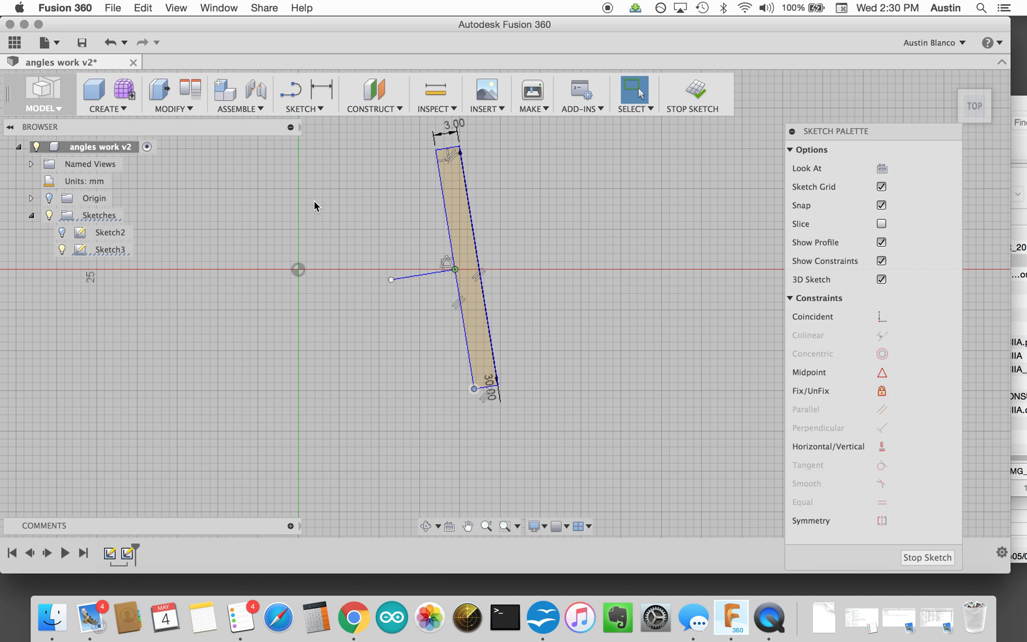
# - Draw a longer incident line from the pivot point toward the lower left, then select it
pyautogui.click(301, 92)
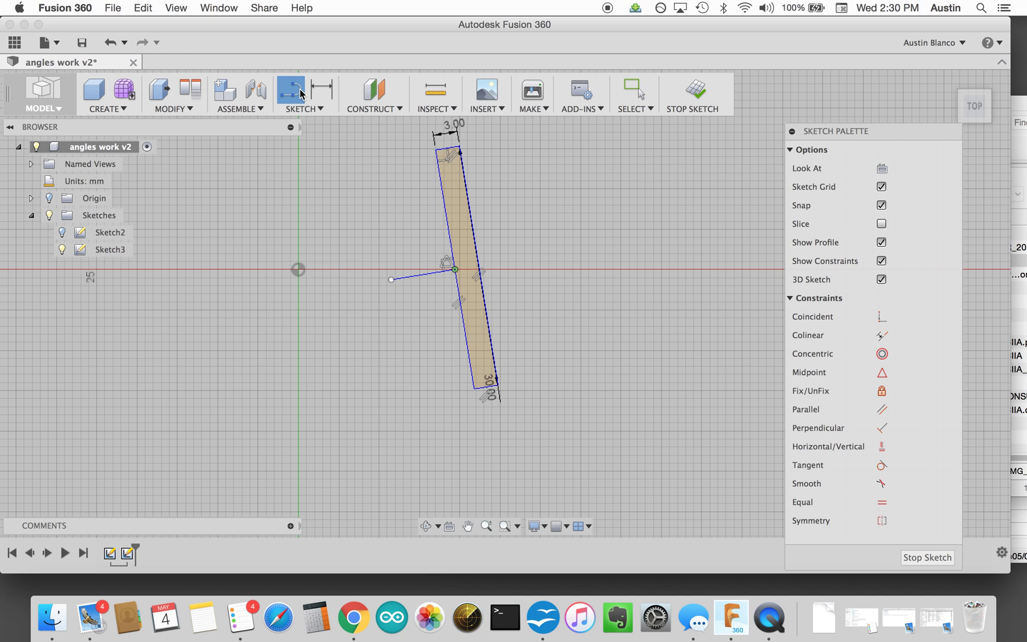
pyautogui.click(348, 398)
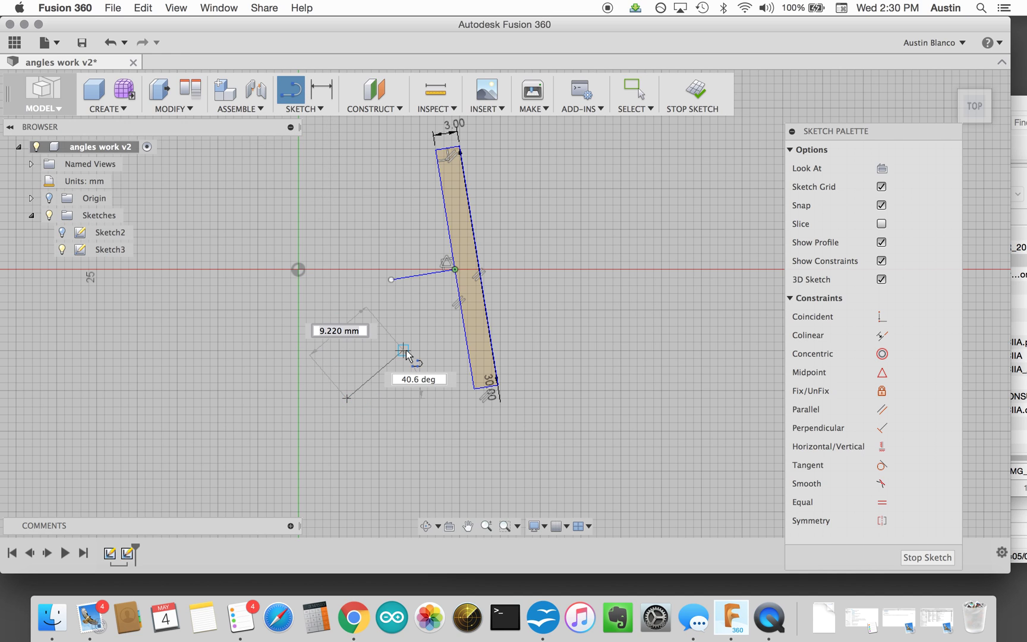
pyautogui.click(455, 268)
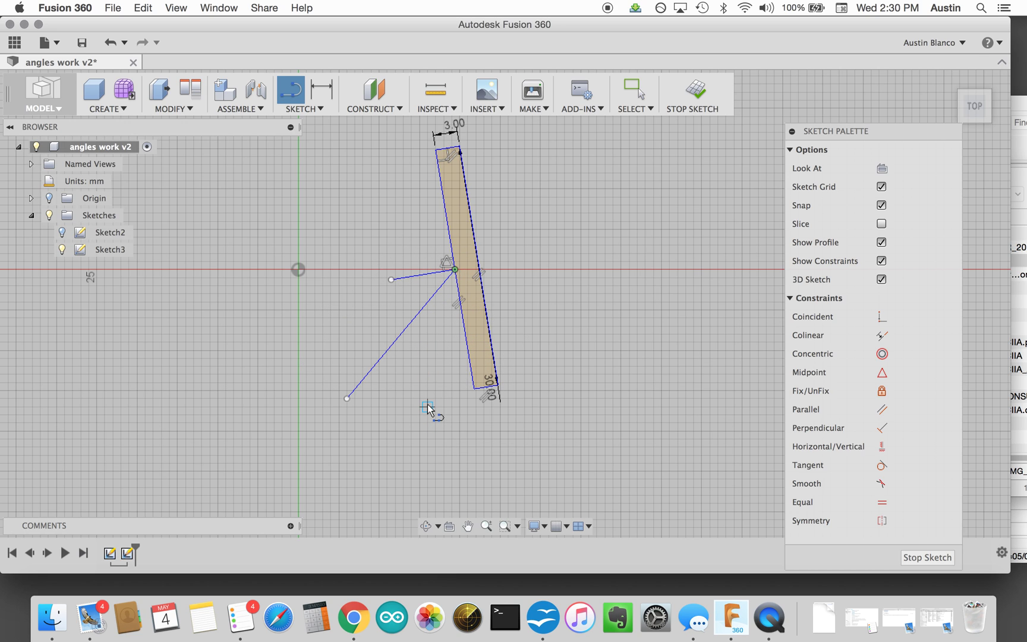
pyautogui.press('Escape')
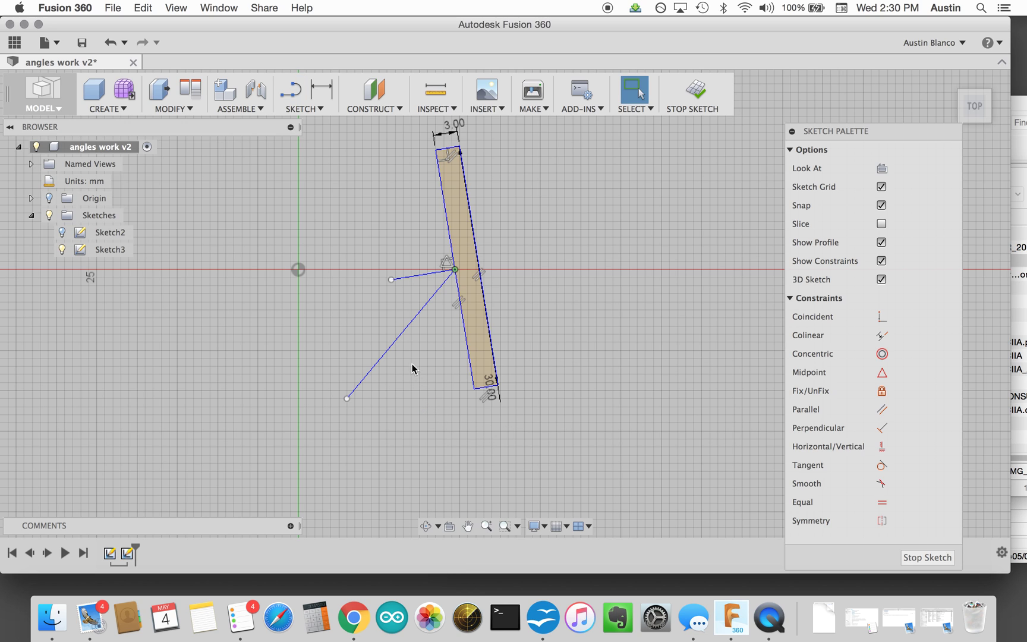
pyautogui.click(406, 332)
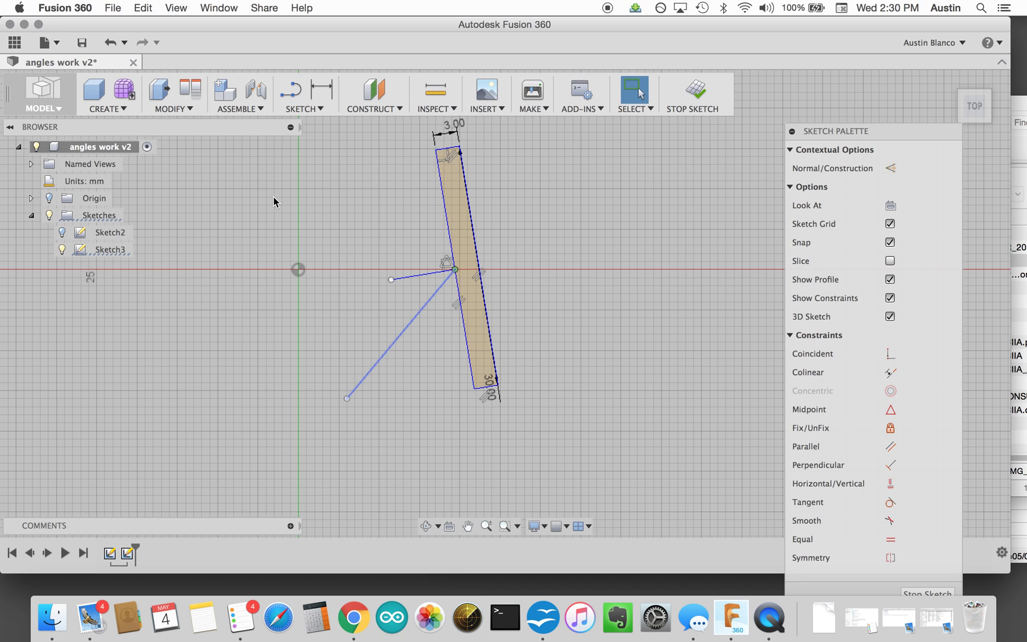
# - Try mirroring the diagonal line across the short line, then check its lower endpoint
pyautogui.click(310, 112)
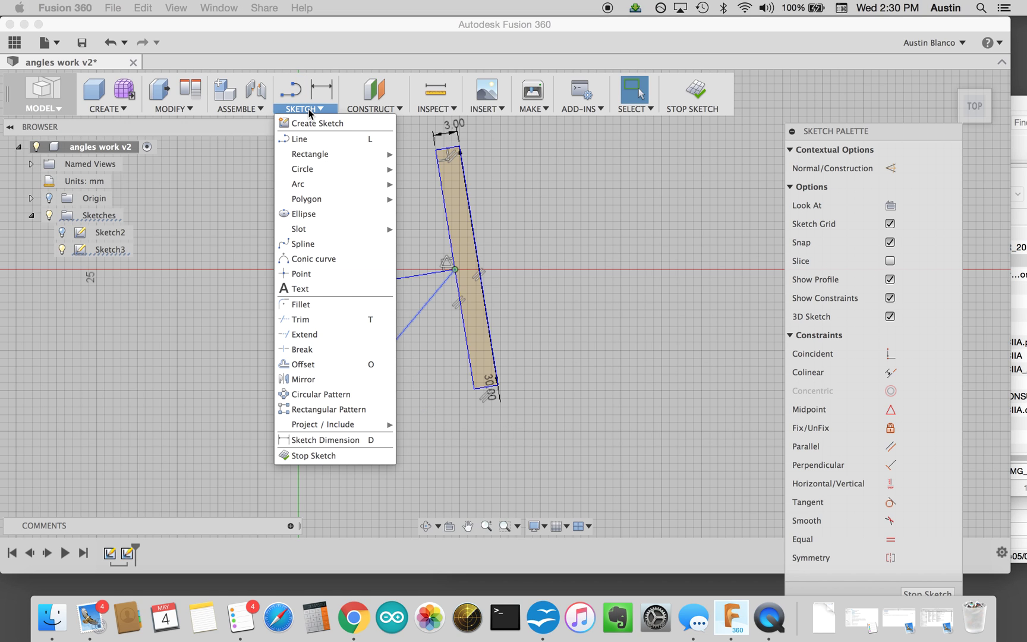
pyautogui.click(348, 381)
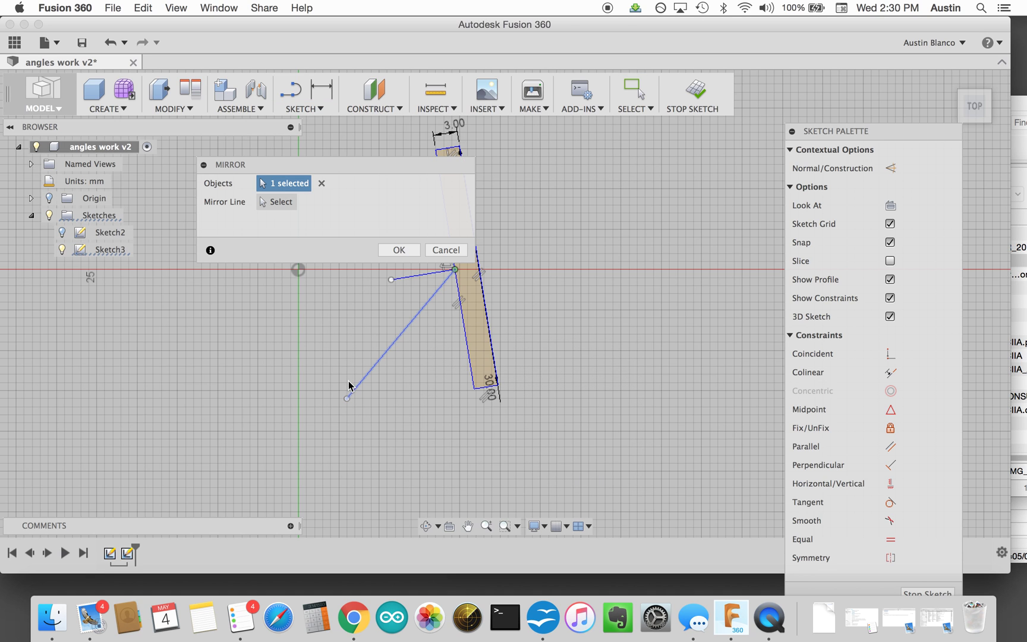
pyautogui.moveTo(331, 168)
pyautogui.mouseDown()
pyautogui.moveTo(424, 161)
pyautogui.moveTo(778, 201)
pyautogui.moveTo(603, 156)
pyautogui.moveTo(642, 168)
pyautogui.mouseUp()
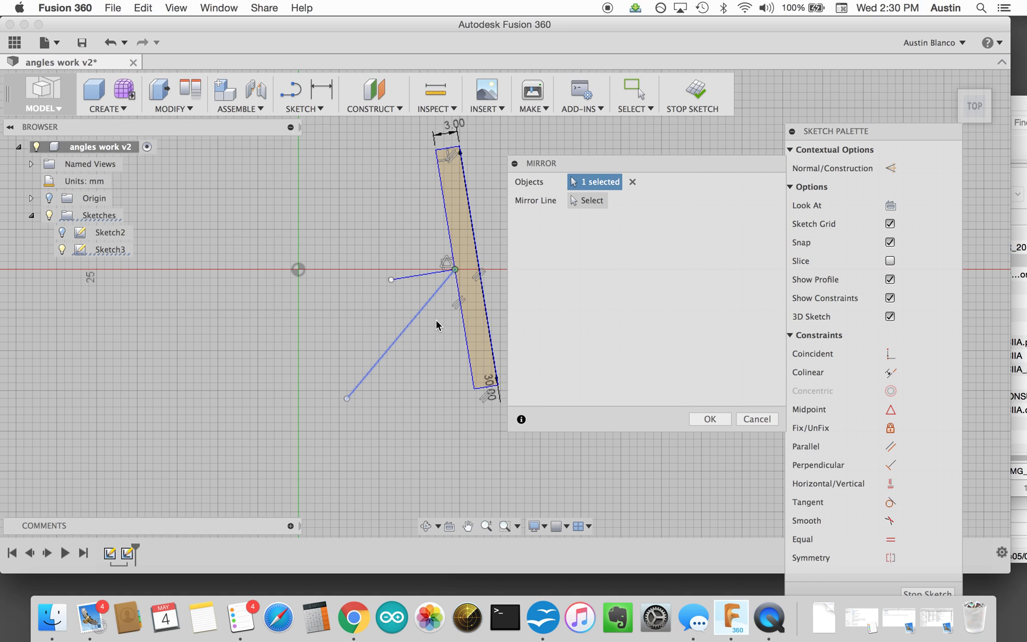
pyautogui.click(418, 319)
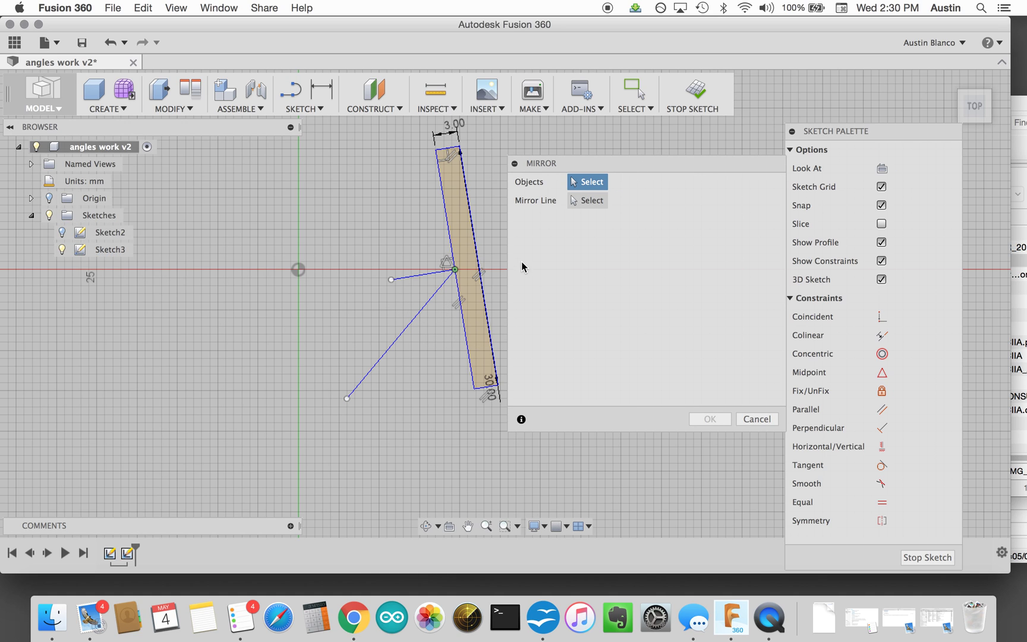
pyautogui.click(601, 203)
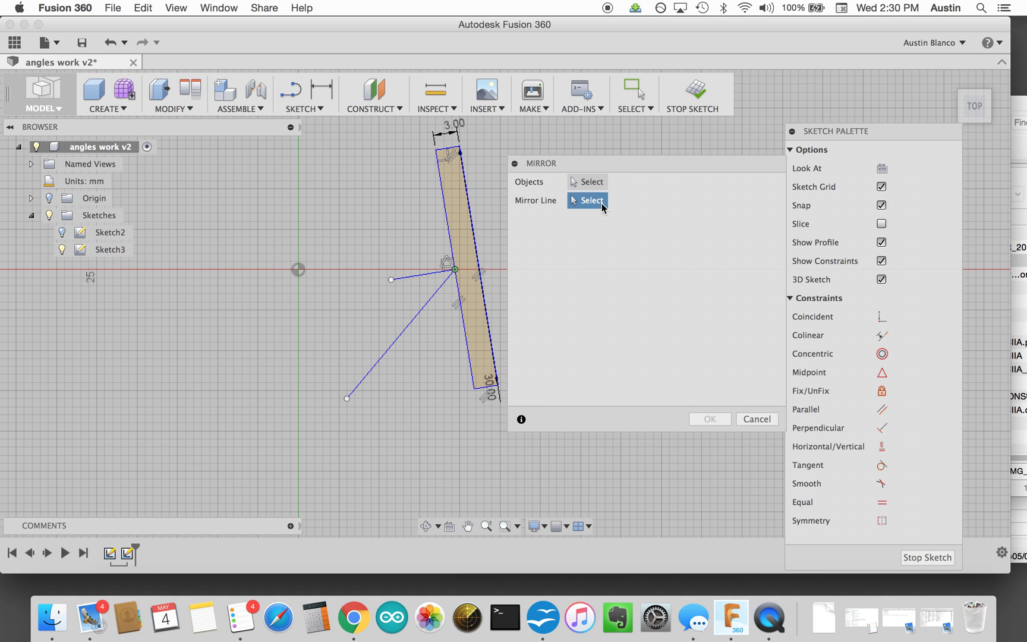
pyautogui.click(405, 280)
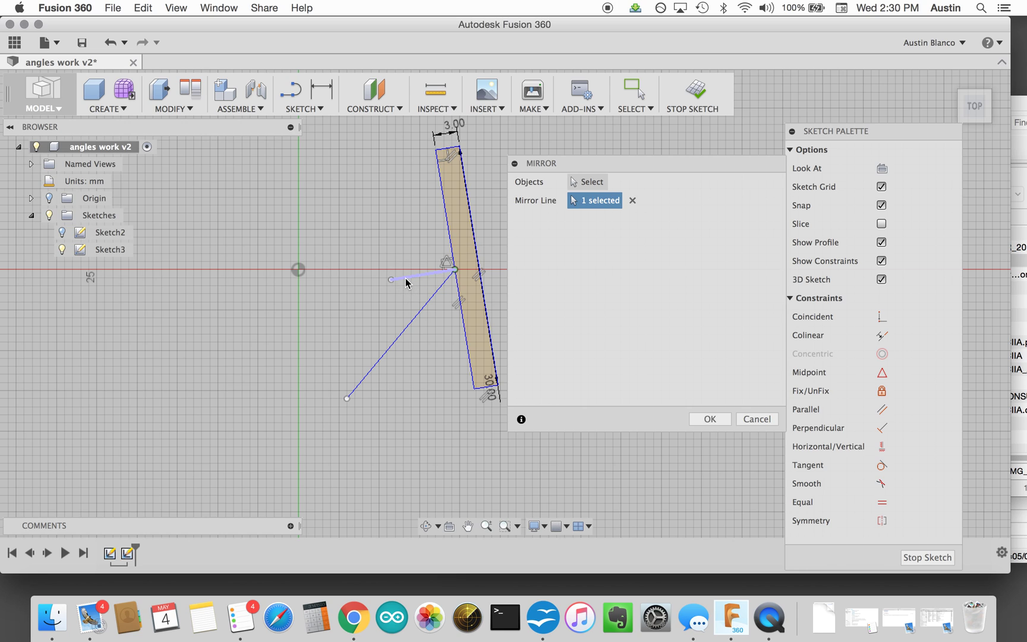
pyautogui.click(703, 422)
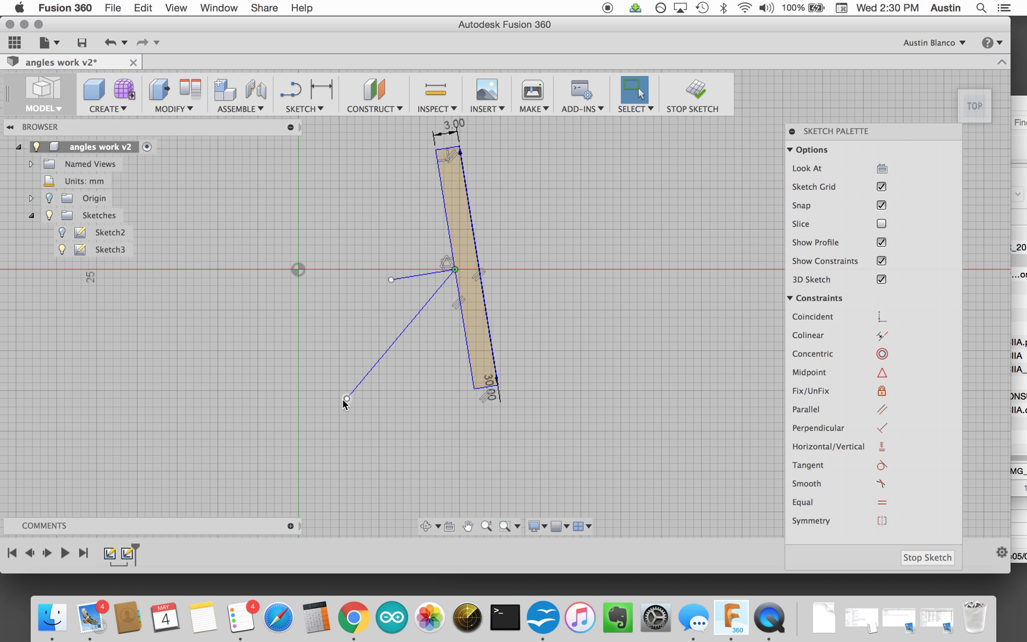
pyautogui.moveTo(346, 399)
pyautogui.mouseDown()
pyautogui.moveTo(321, 348)
pyautogui.moveTo(347, 391)
pyautogui.mouseUp()
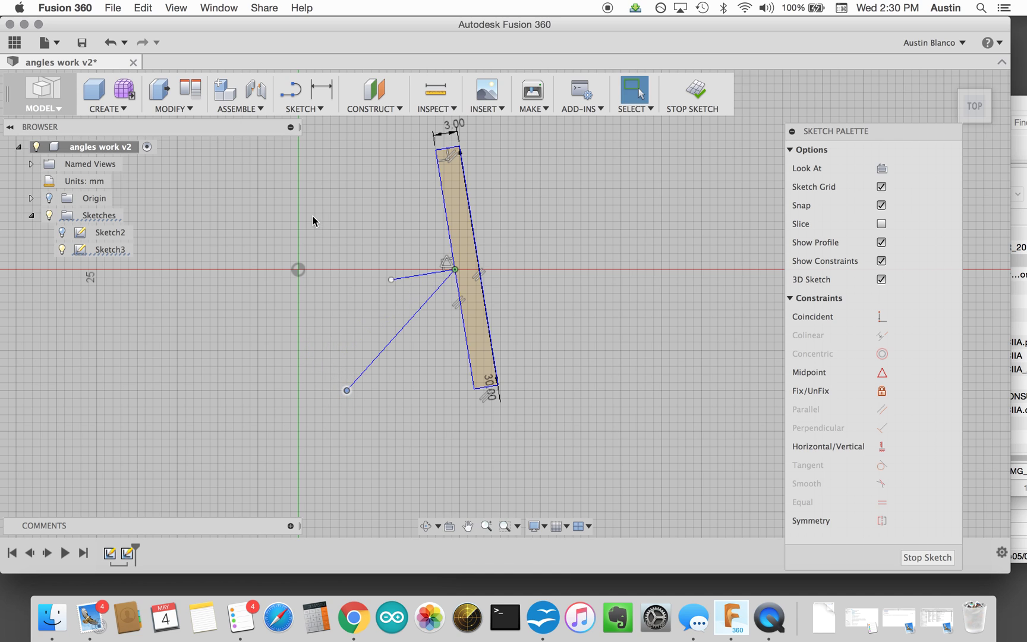
# - Redo the Mirror with the diagonal line as object and the short line as mirror axis
pyautogui.click(309, 109)
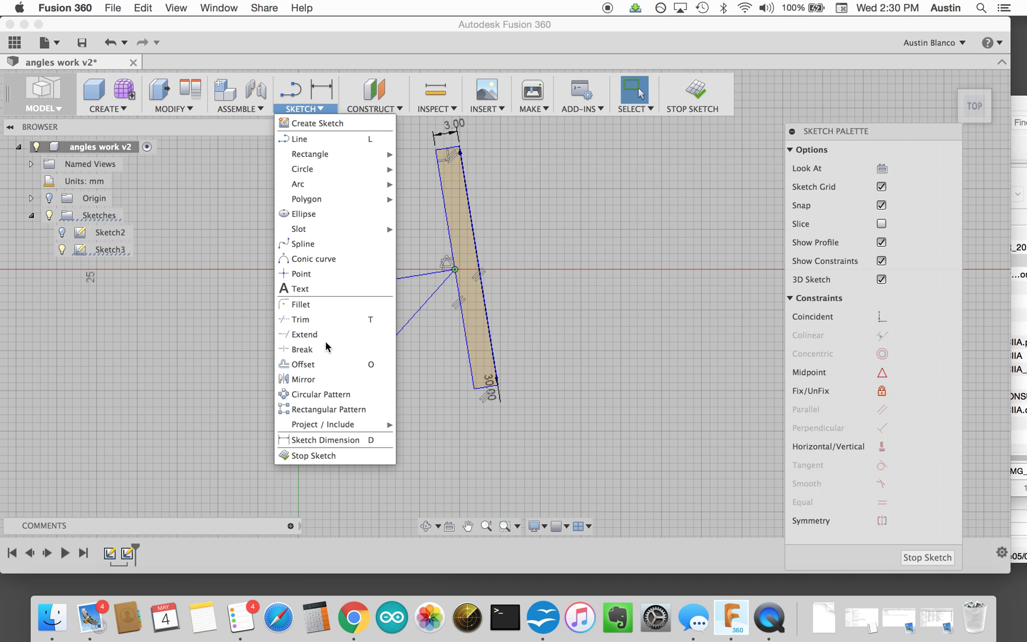
pyautogui.click(326, 379)
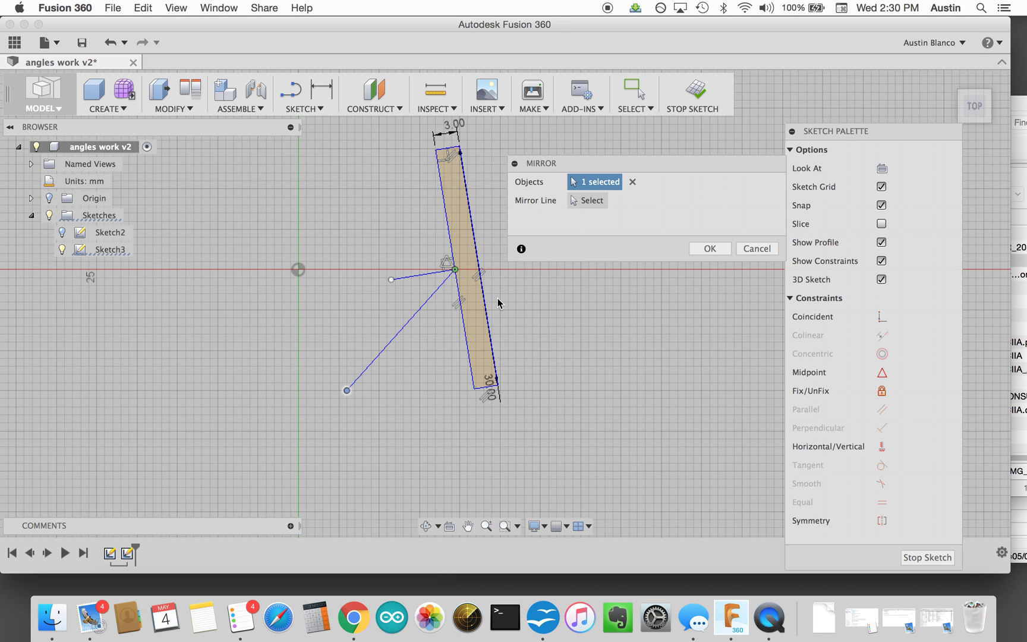
pyautogui.click(633, 182)
pyautogui.click(384, 353)
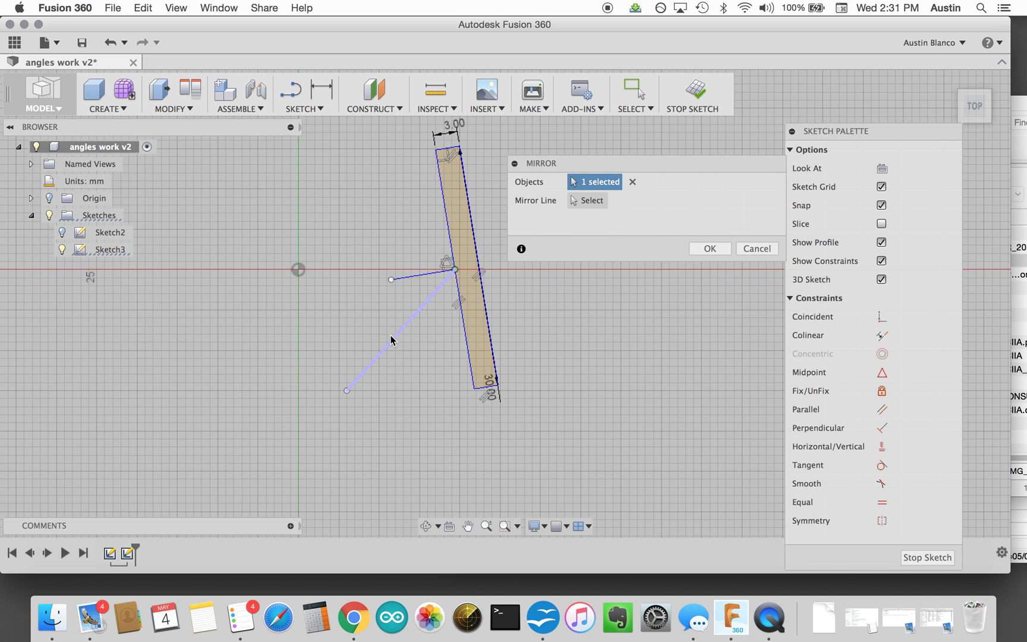
pyautogui.click(588, 200)
pyautogui.click(413, 275)
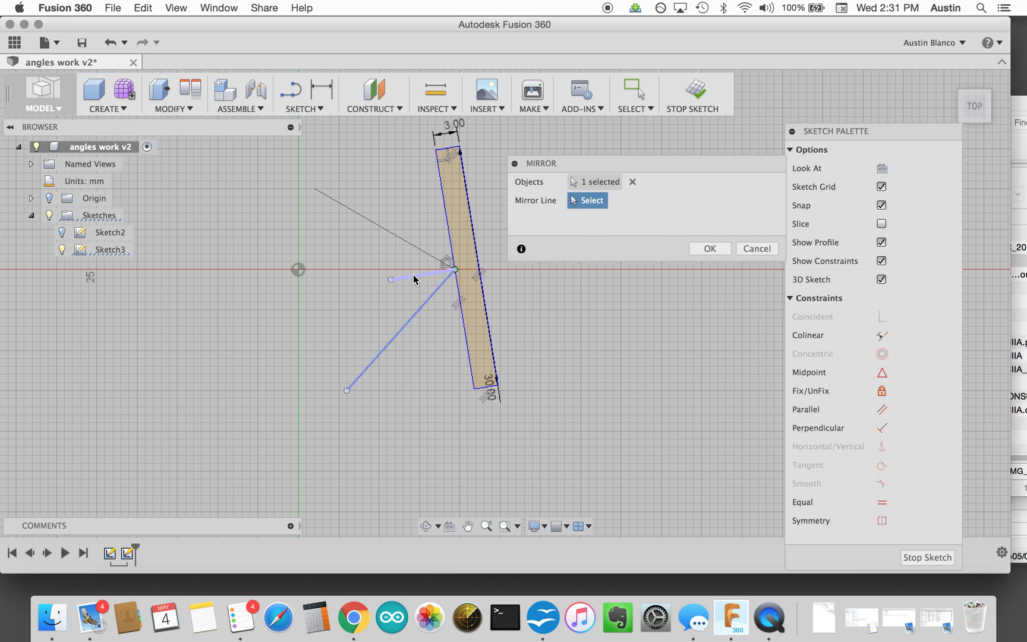
pyautogui.click(714, 249)
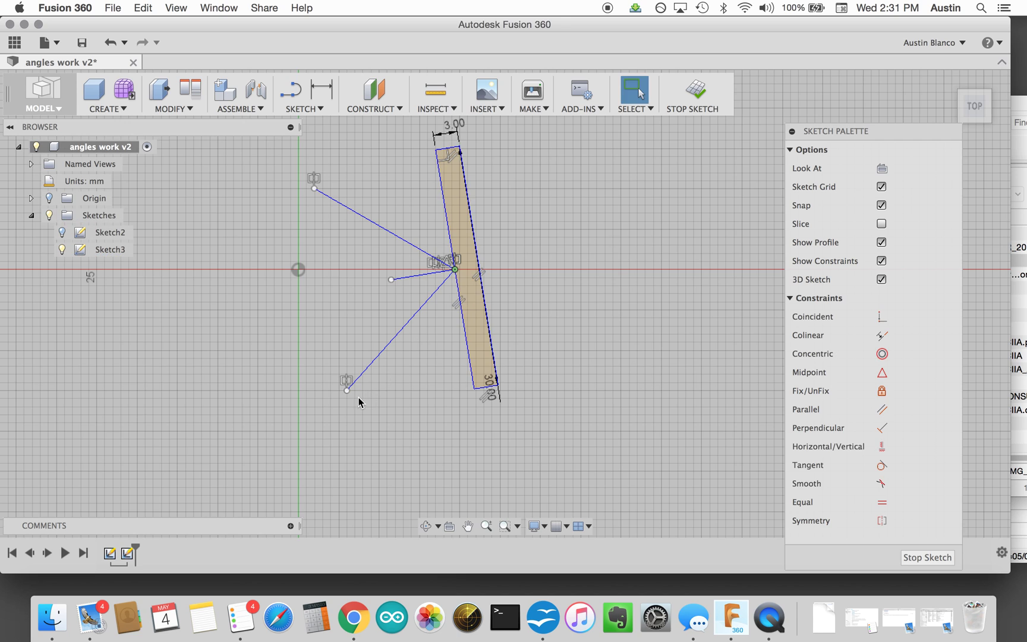
# - Drag the lower line and short line endpoints to test constraints, lengthening the short line leftward
pyautogui.moveTo(346, 389)
pyautogui.mouseDown()
pyautogui.moveTo(324, 358)
pyautogui.moveTo(375, 404)
pyautogui.moveTo(355, 407)
pyautogui.mouseUp()
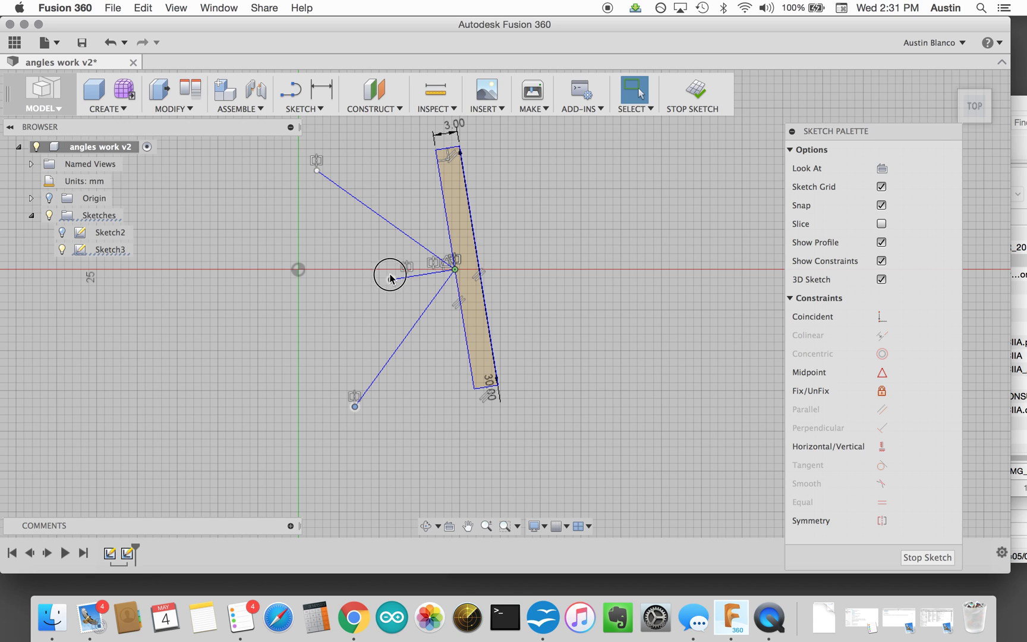
pyautogui.moveTo(391, 280)
pyautogui.mouseDown()
pyautogui.moveTo(394, 257)
pyautogui.moveTo(390, 285)
pyautogui.moveTo(394, 268)
pyautogui.mouseUp()
pyautogui.scroll(-3, 542, 327)
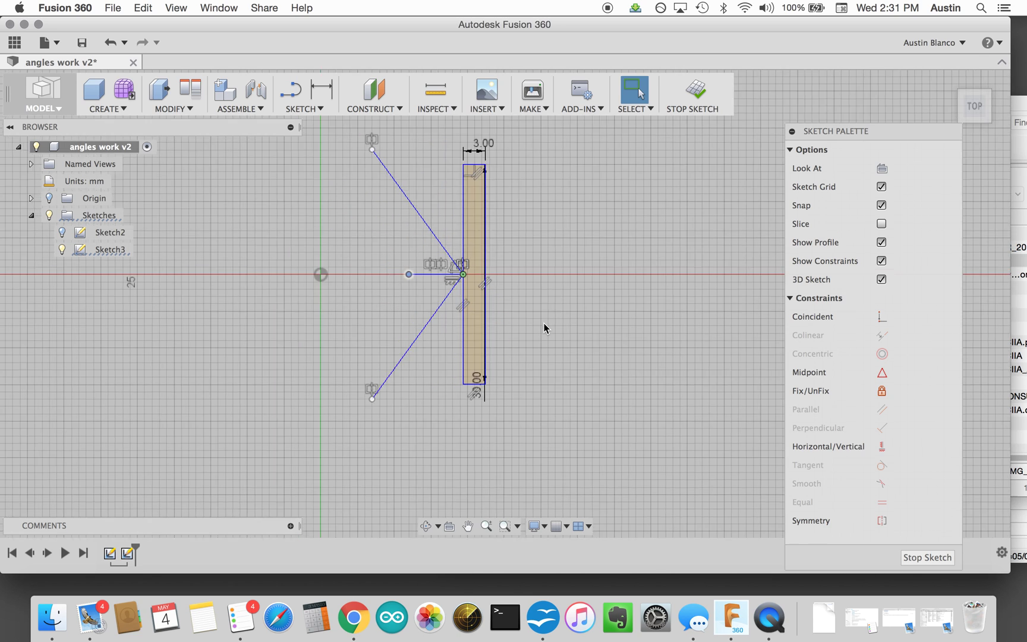
pyautogui.moveTo(455, 295)
pyautogui.mouseDown()
pyautogui.moveTo(413, 287)
pyautogui.moveTo(412, 305)
pyautogui.moveTo(453, 290)
pyautogui.moveTo(444, 293)
pyautogui.mouseUp()
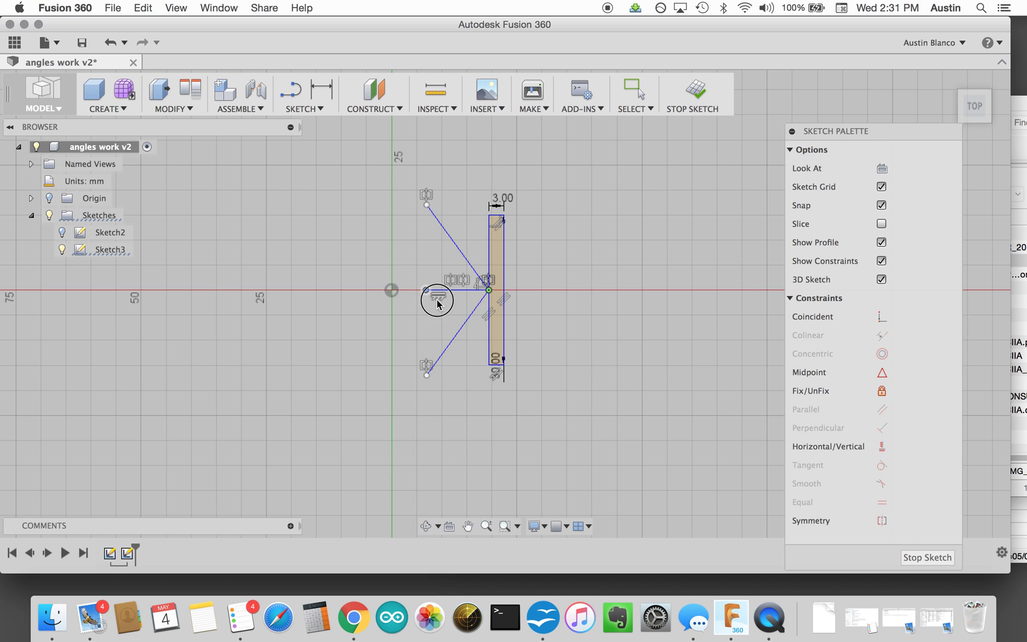
pyautogui.press('Escape')
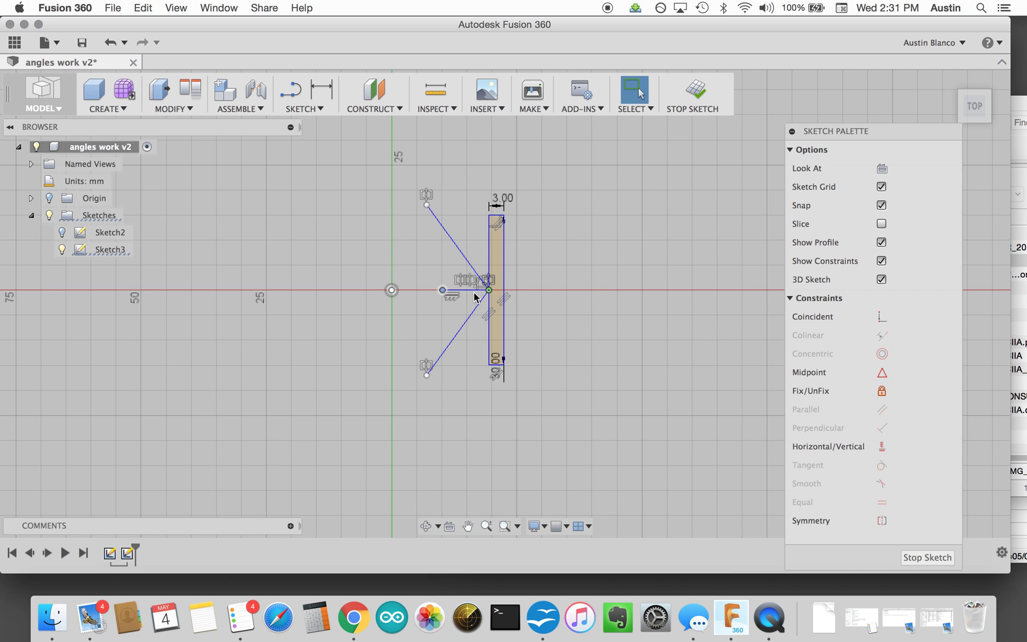
# - Delete the short line's Horizontal constraint and drag endpoints to tilt the mirror and swing the rays
pyautogui.scroll(5, 443, 294)
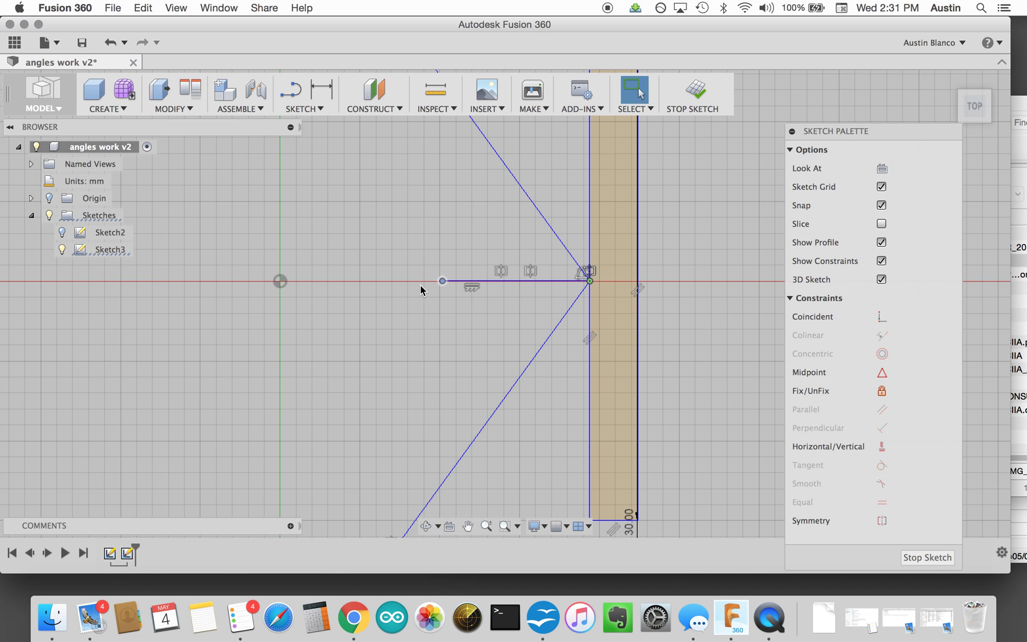
pyautogui.press('Escape')
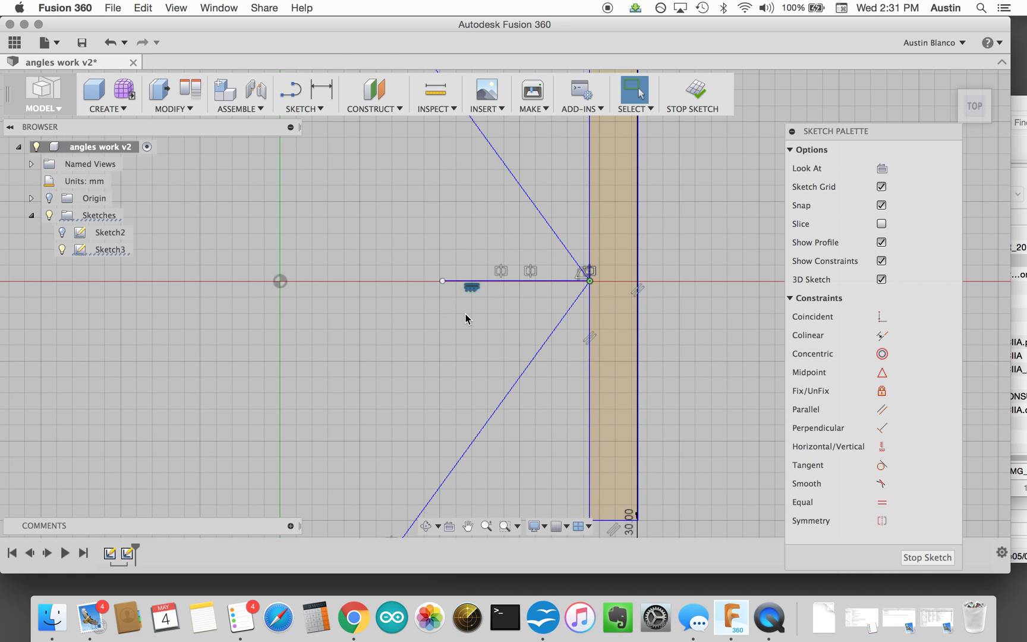
pyautogui.press('Delete')
pyautogui.moveTo(443, 282); pyautogui.dragTo(440, 331)
pyautogui.scroll(-5, 440, 331)
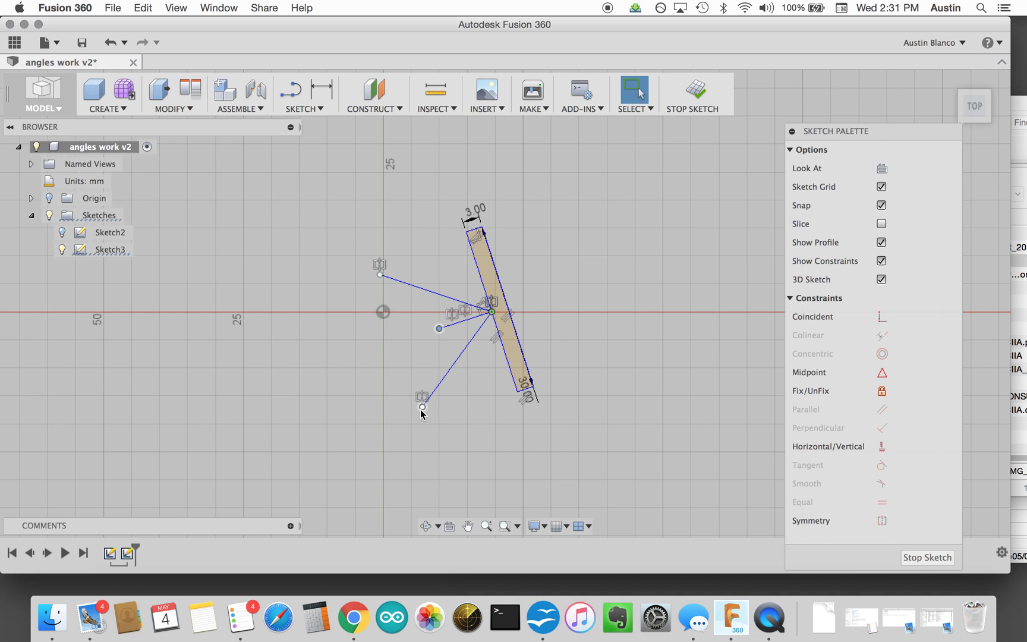
pyautogui.moveTo(422, 415); pyautogui.dragTo(394, 453)
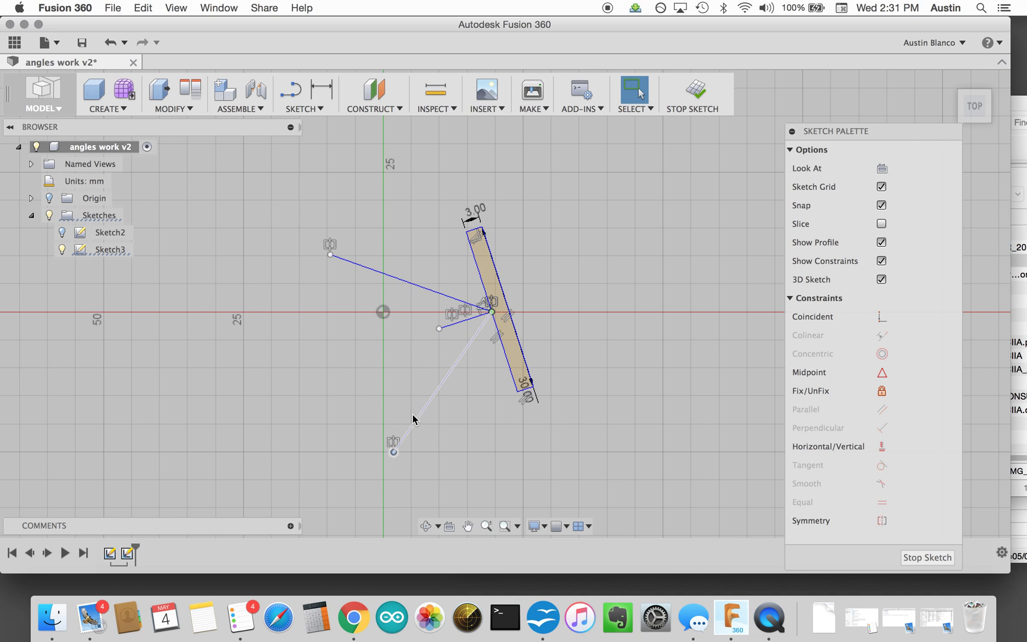
# - Add a 74.6° angle dimension between the reflected and incident lines, then test moving the lower endpoint
pyautogui.click(321, 89)
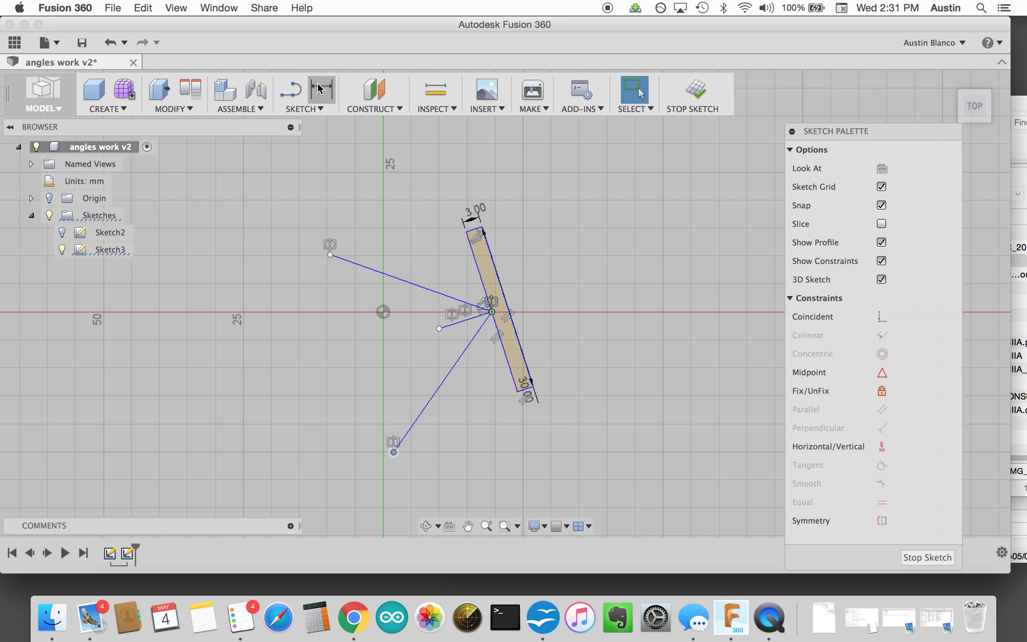
pyautogui.click(385, 277)
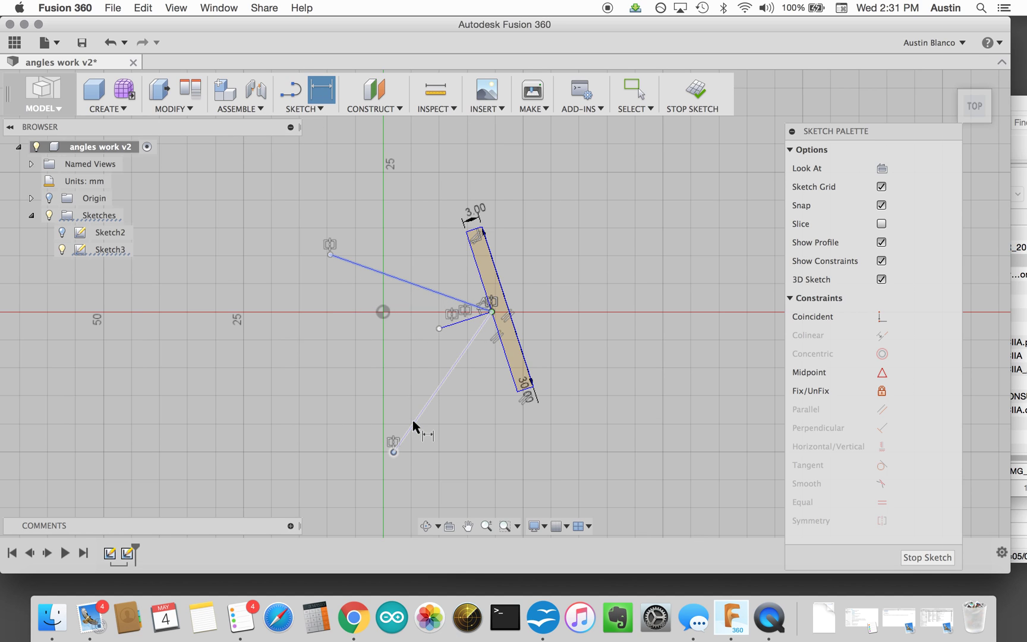
pyautogui.click(412, 420)
pyautogui.click(373, 391)
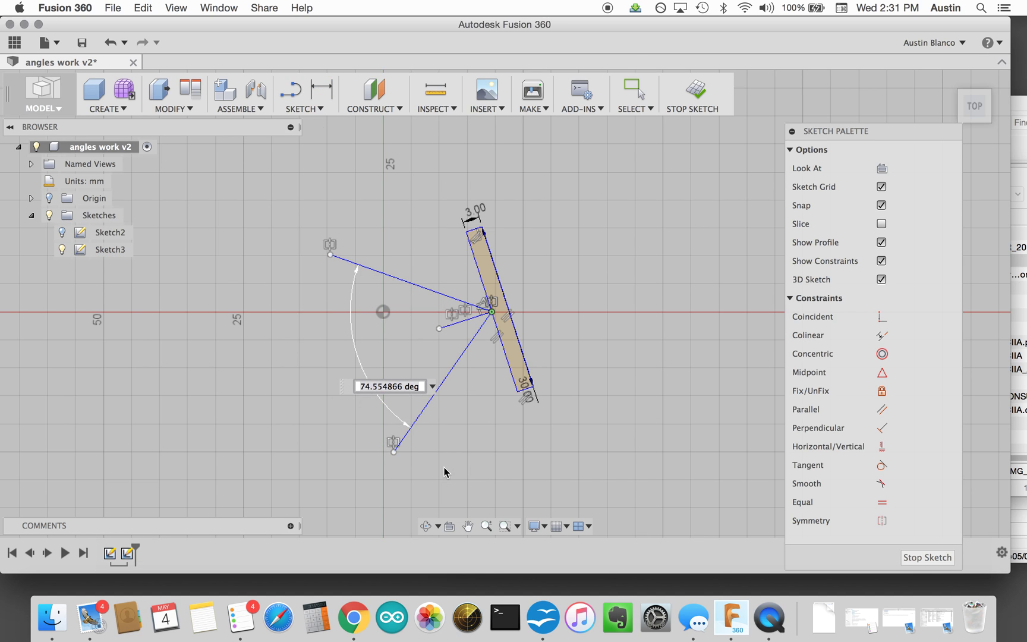
pyautogui.press('Return')
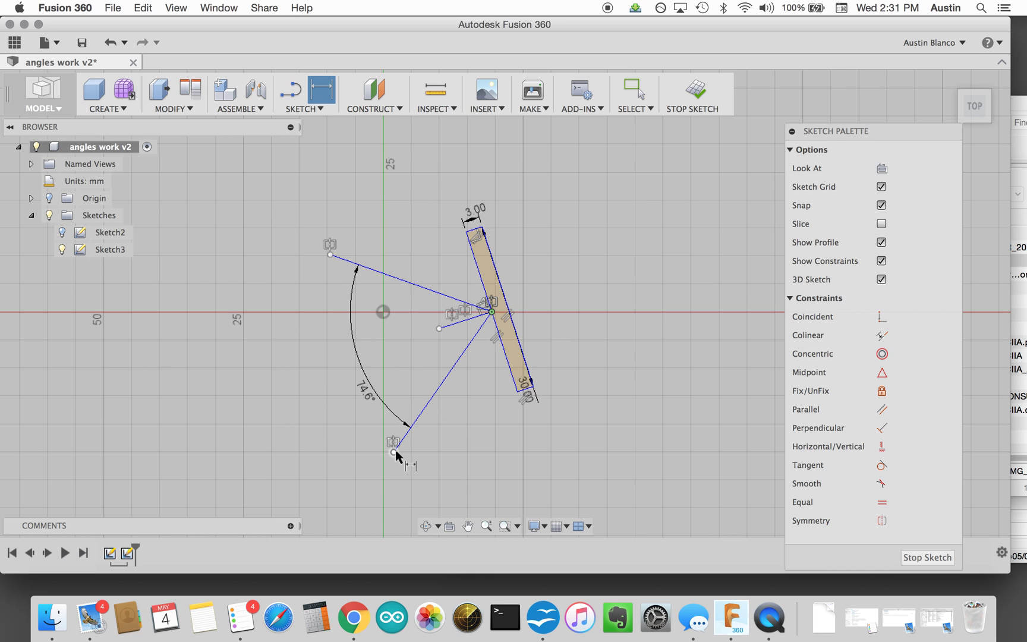
pyautogui.click(392, 450)
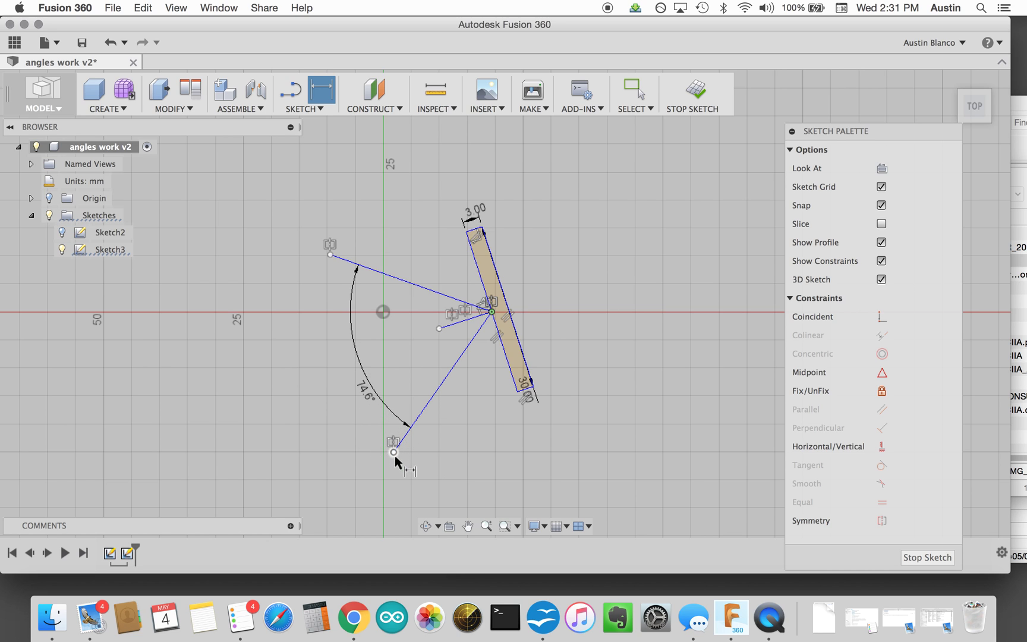
pyautogui.press('Escape')
pyautogui.moveTo(397, 457)
pyautogui.mouseDown()
pyautogui.moveTo(452, 471)
pyautogui.moveTo(404, 450)
pyautogui.mouseUp()
pyautogui.press('Escape')
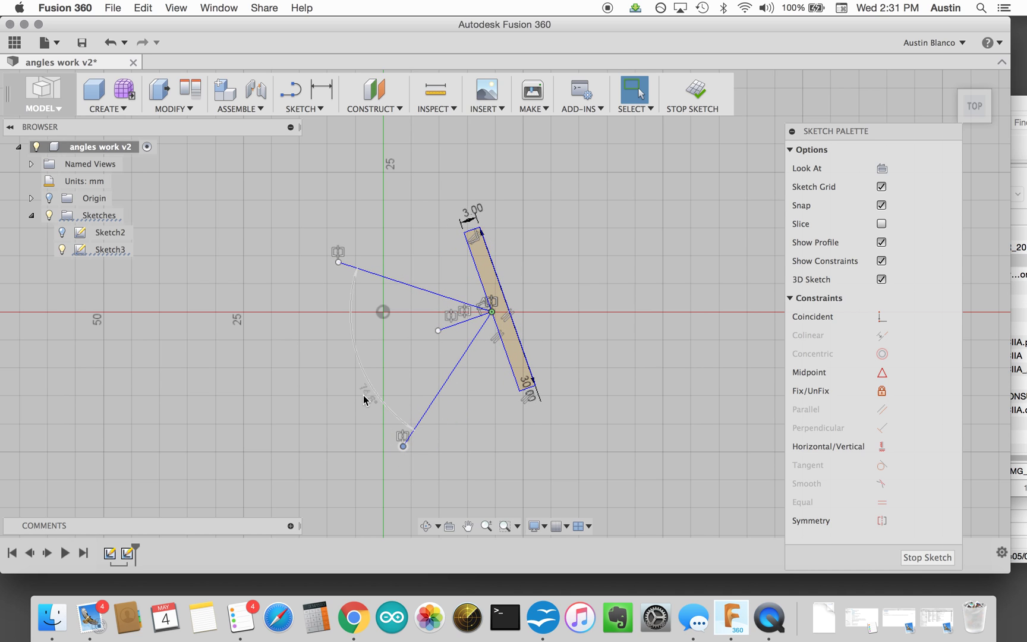
# - Toggle the angle dimension to Driven and swing the lines so it updates to 105.5°
pyautogui.rightClick(365, 400)
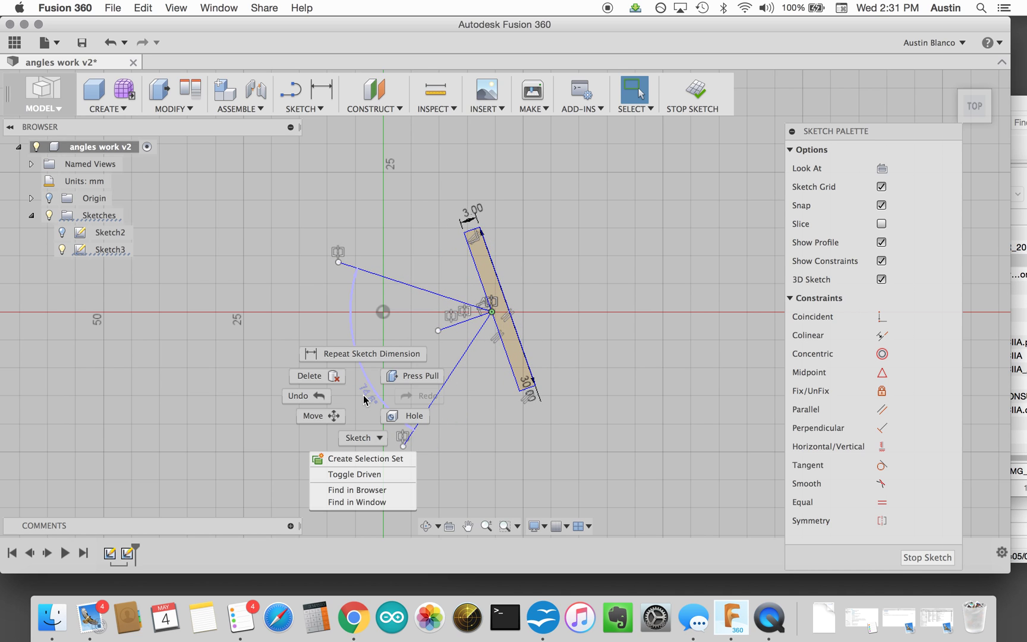
pyautogui.click(365, 473)
pyautogui.moveTo(402, 451)
pyautogui.mouseDown()
pyautogui.moveTo(402, 443)
pyautogui.moveTo(430, 463)
pyautogui.mouseUp()
pyautogui.moveTo(439, 331)
pyautogui.mouseDown()
pyautogui.moveTo(440, 313)
pyautogui.moveTo(436, 332)
pyautogui.moveTo(440, 324)
pyautogui.mouseUp()
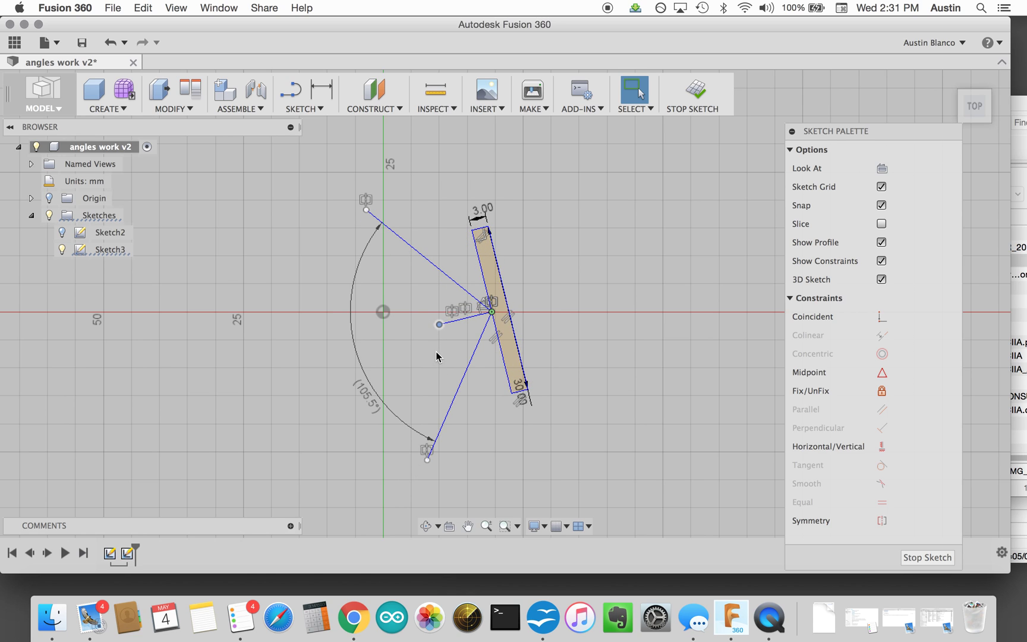